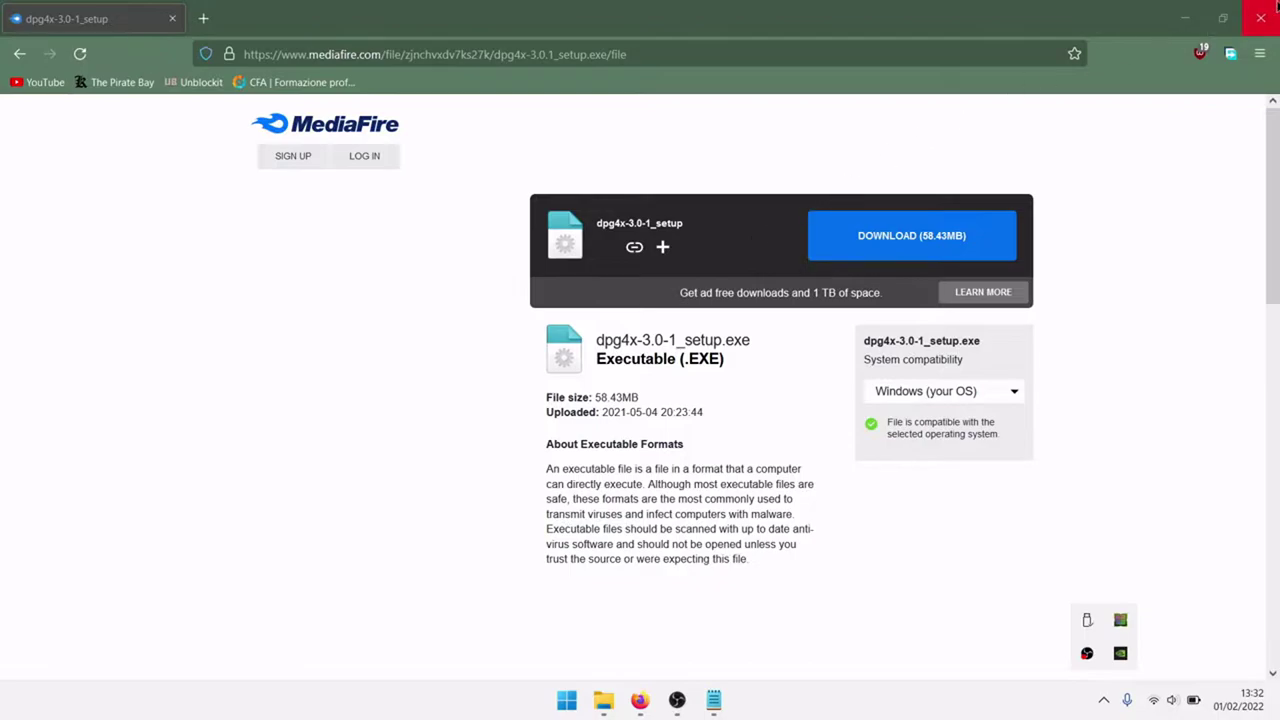
Step: Close the browser and note, start the English dpg4x setup and accept the GPL licence
click(1262, 20)
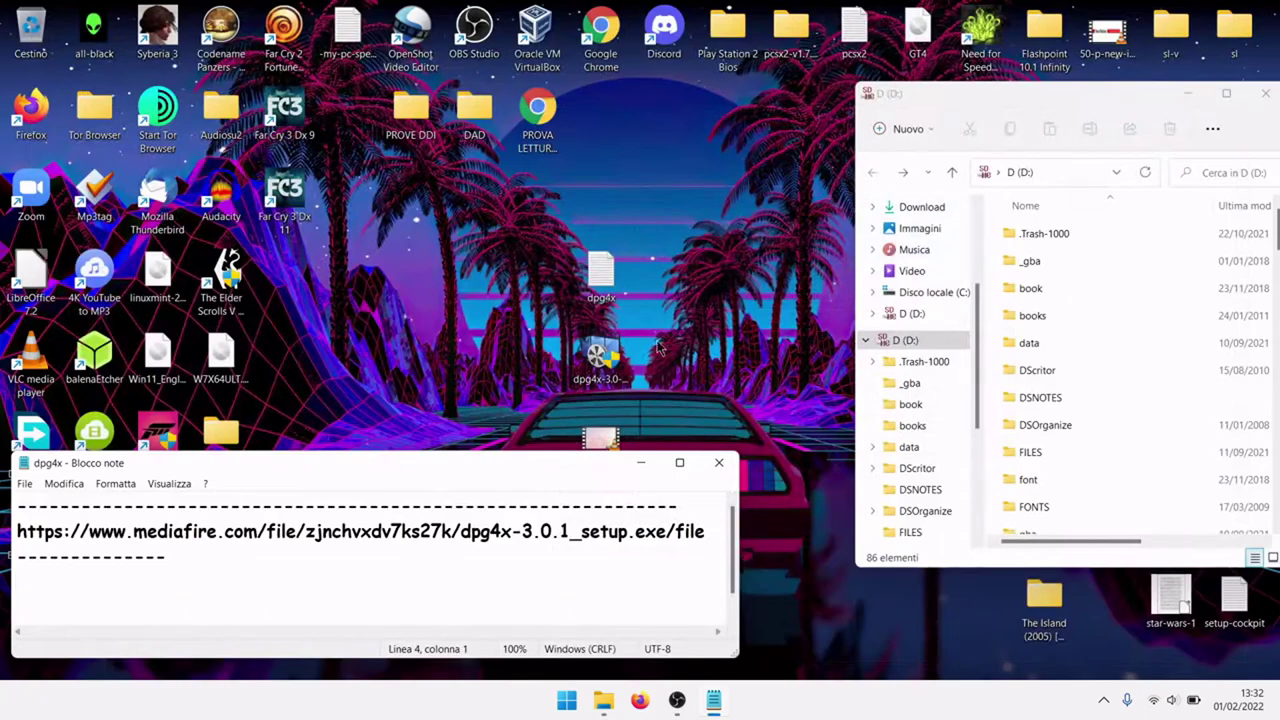
click(718, 462)
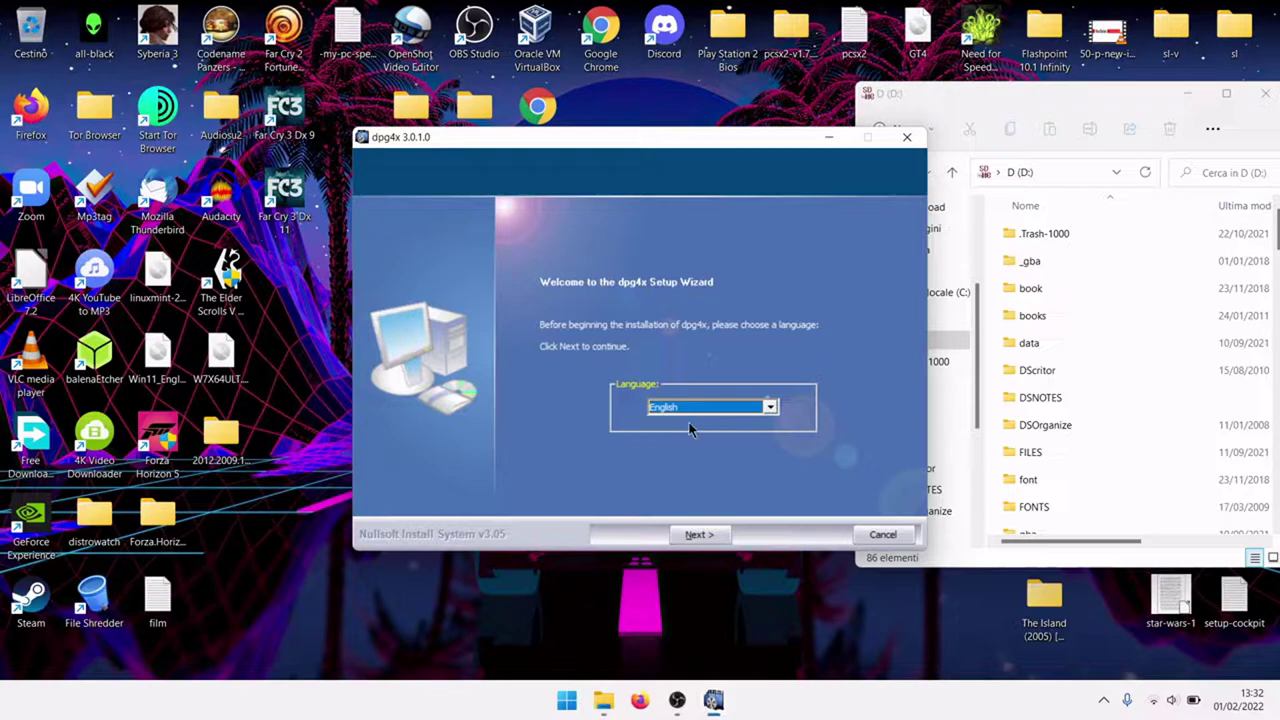
click(711, 537)
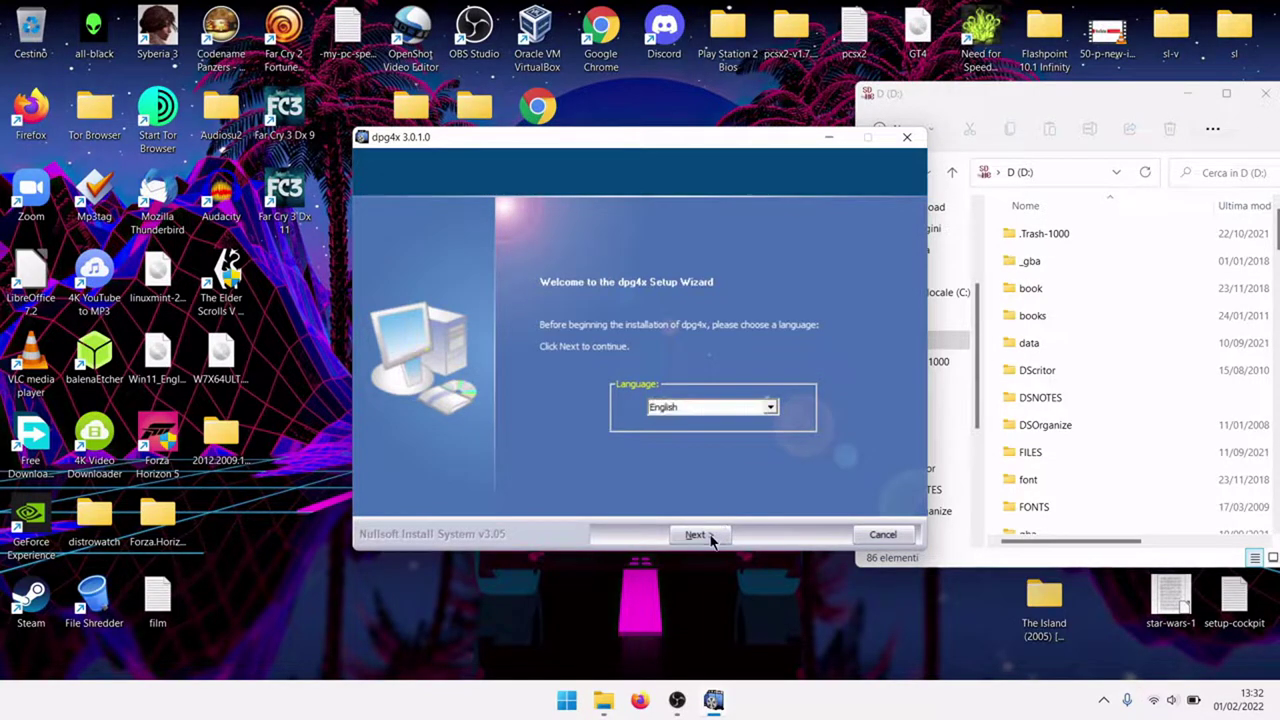
click(711, 537)
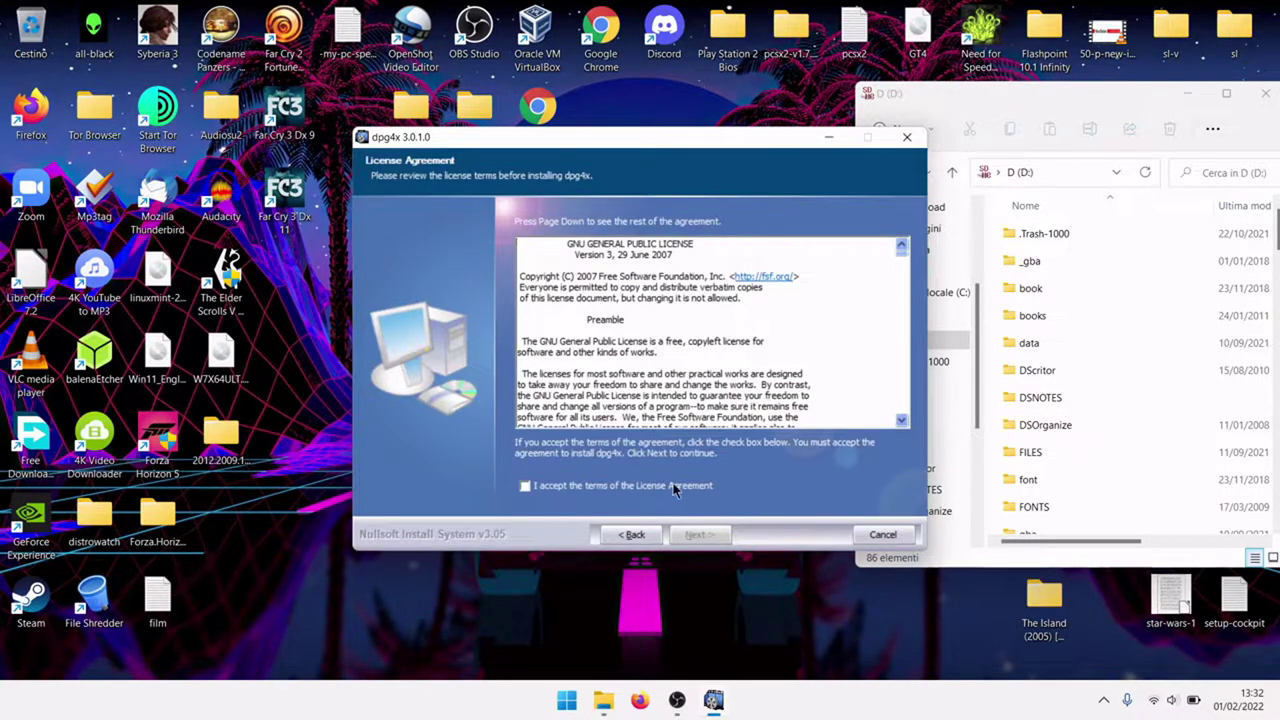
click(676, 488)
Step: Continue through the readme with the Standard setup type and install dpg4x to completion
click(695, 535)
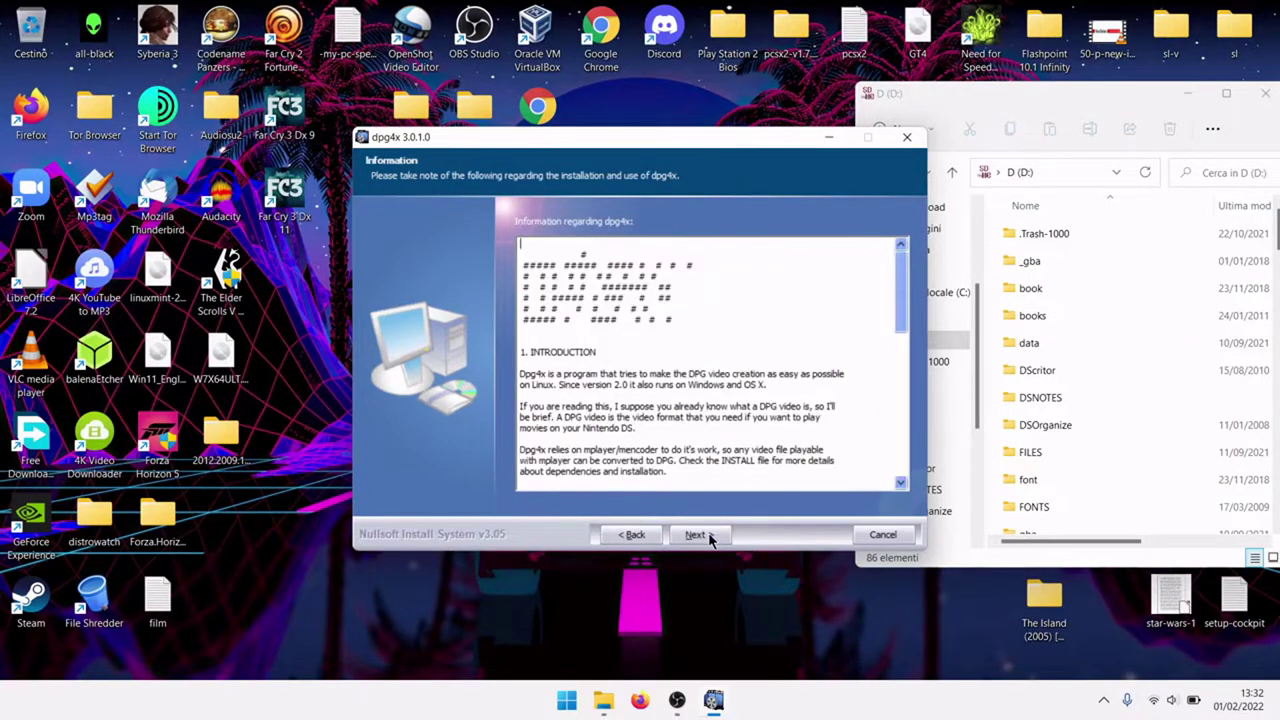
click(710, 537)
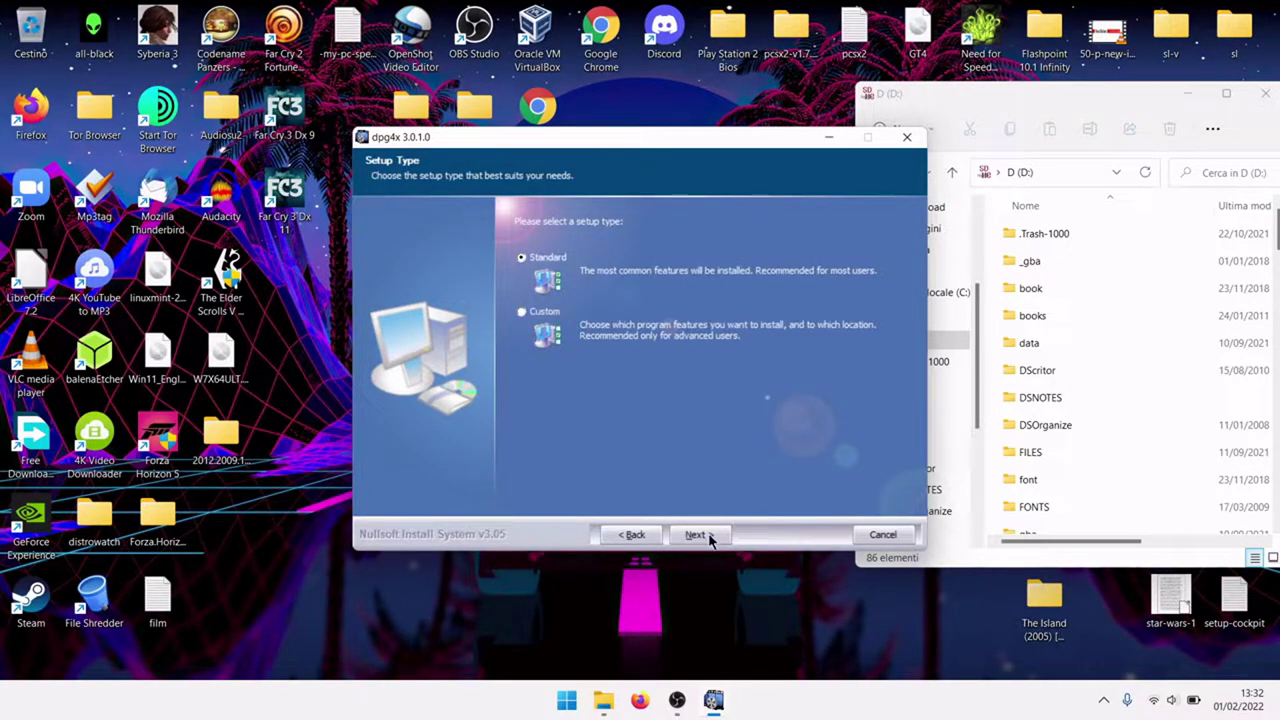
click(710, 537)
click(710, 537)
click(710, 537)
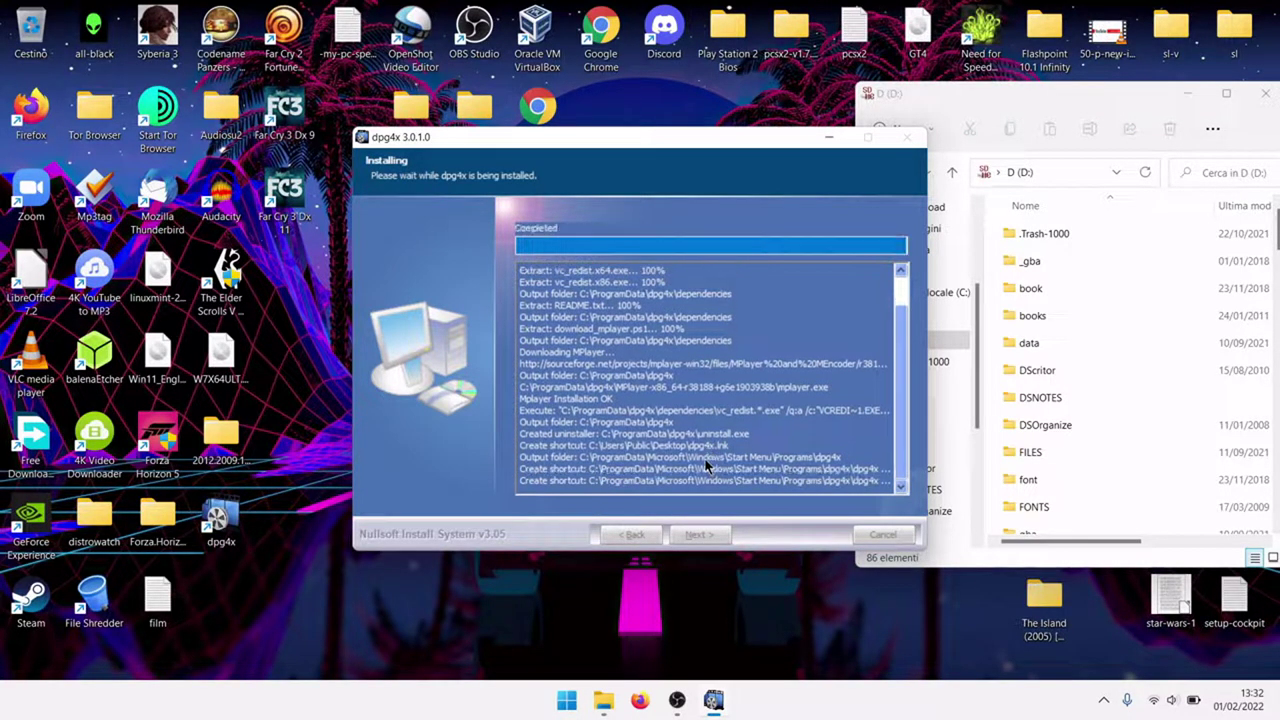
click(701, 544)
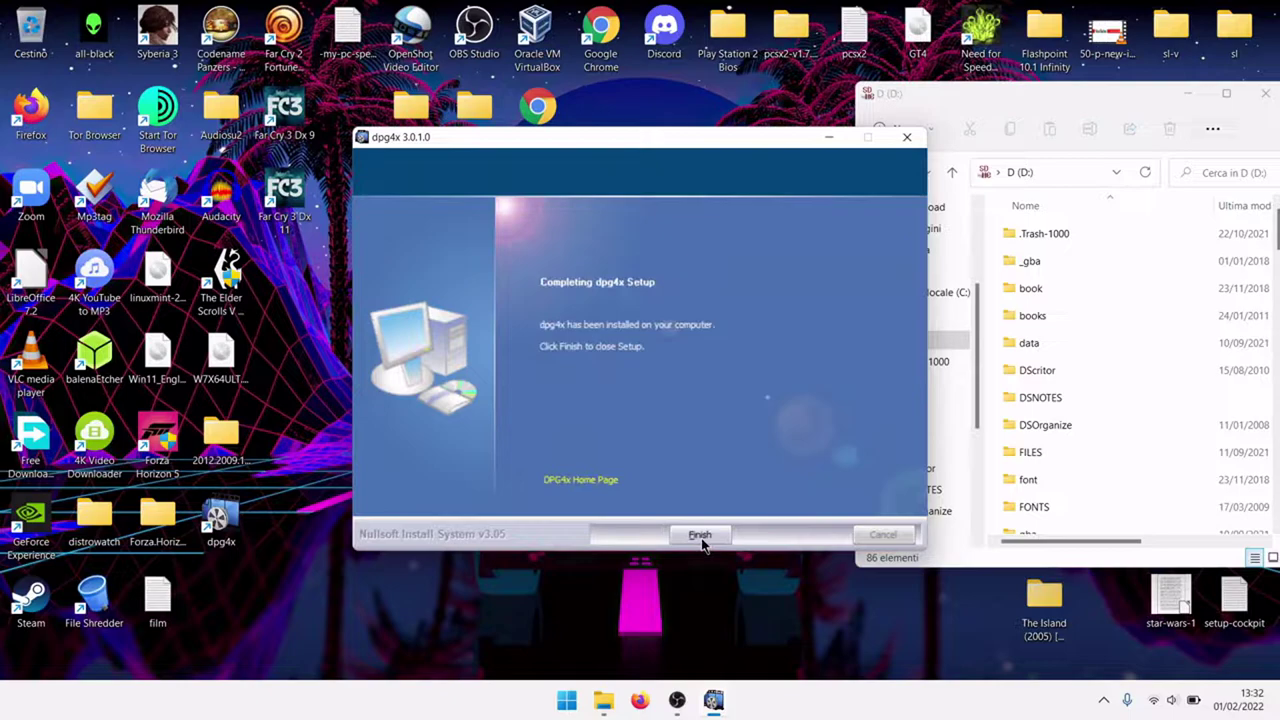
Step: Close the installer and add Big Buck Bunny.mp4 from the Desktop via Add Media > Add File
click(700, 536)
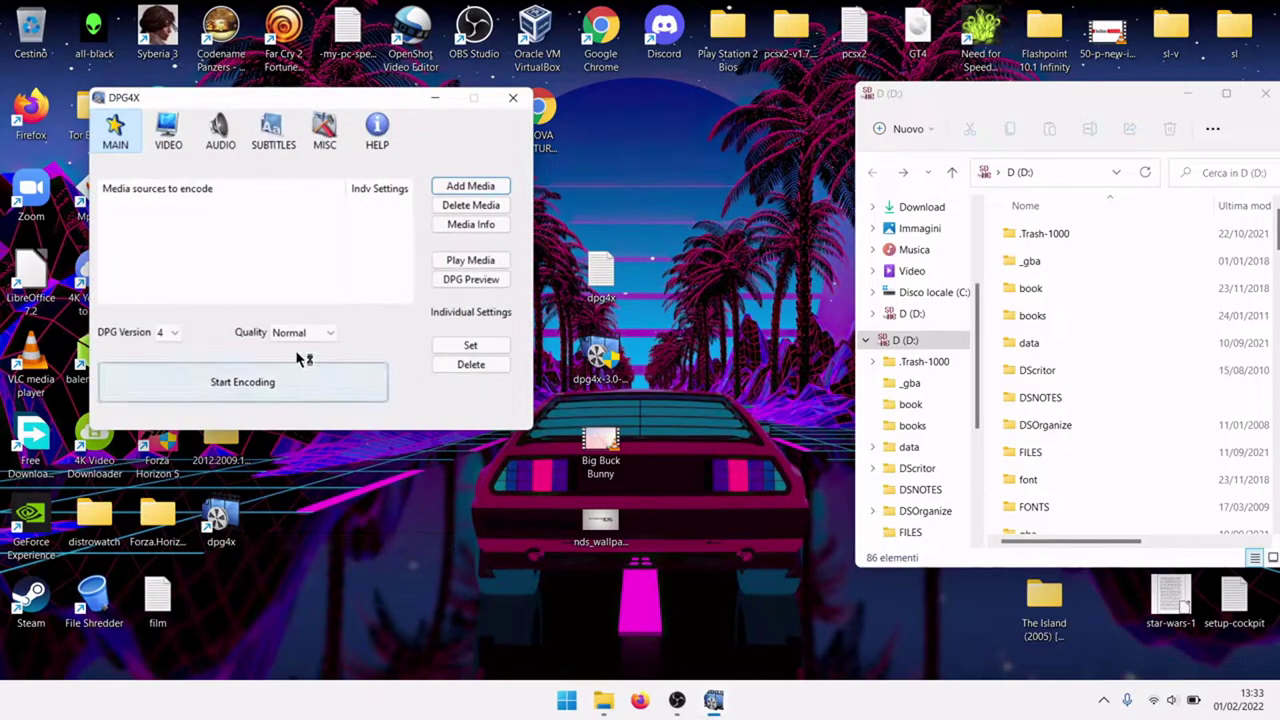
click(447, 187)
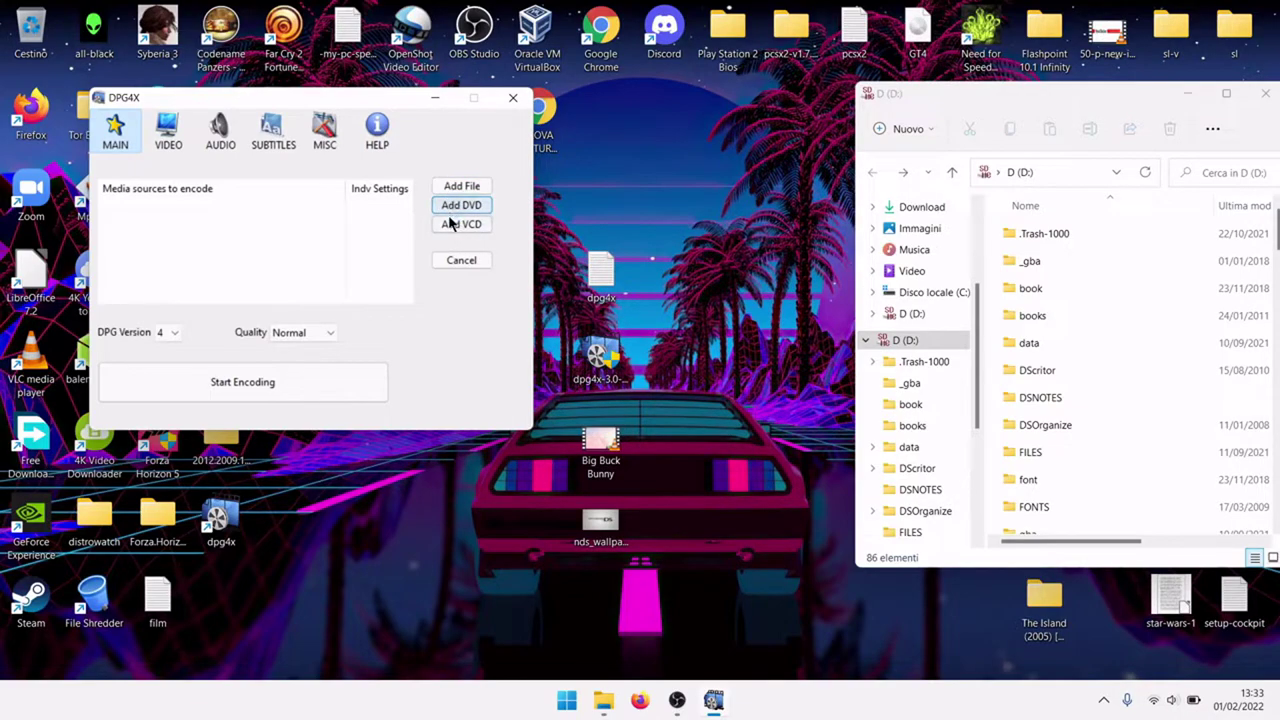
click(449, 187)
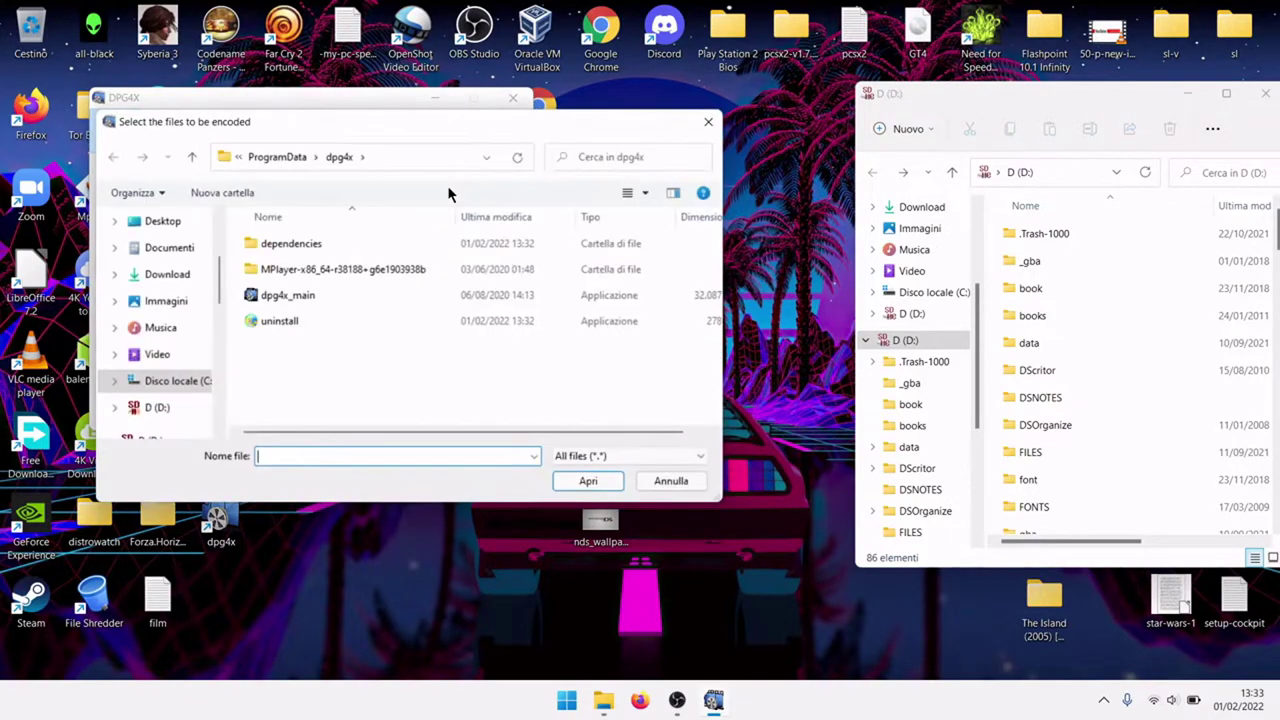
click(158, 222)
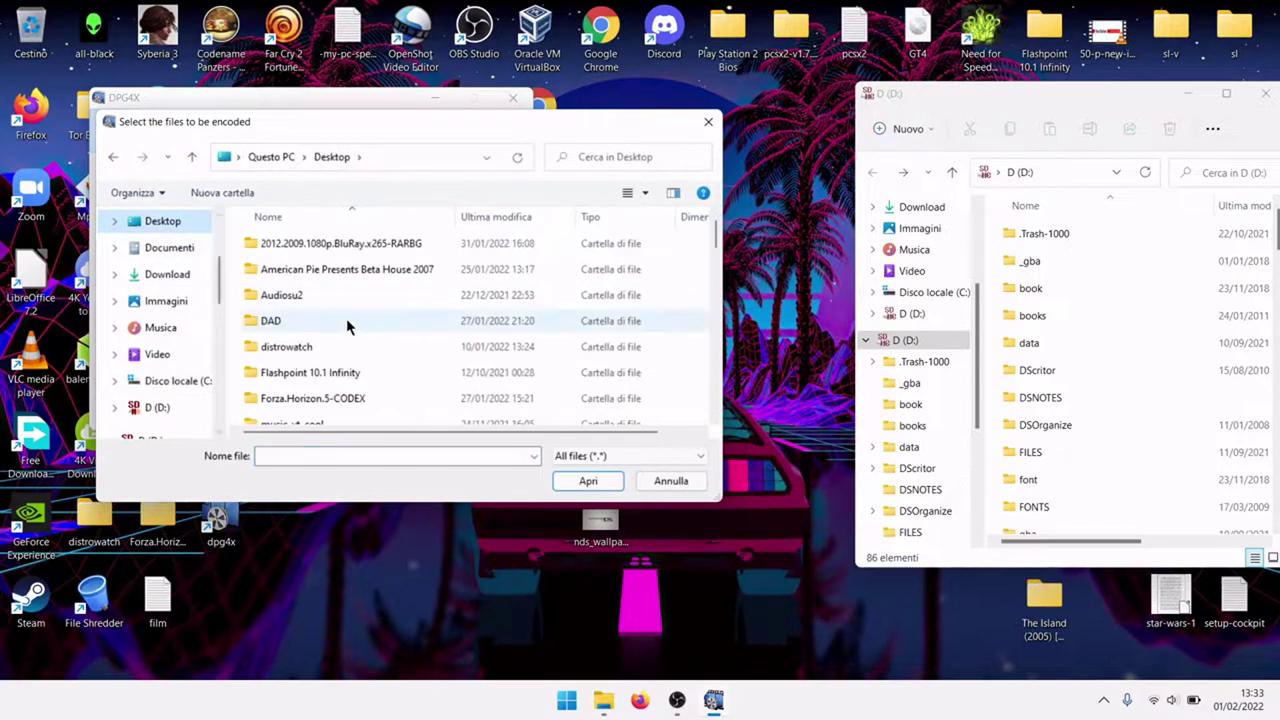
scroll(347, 318, down, 8)
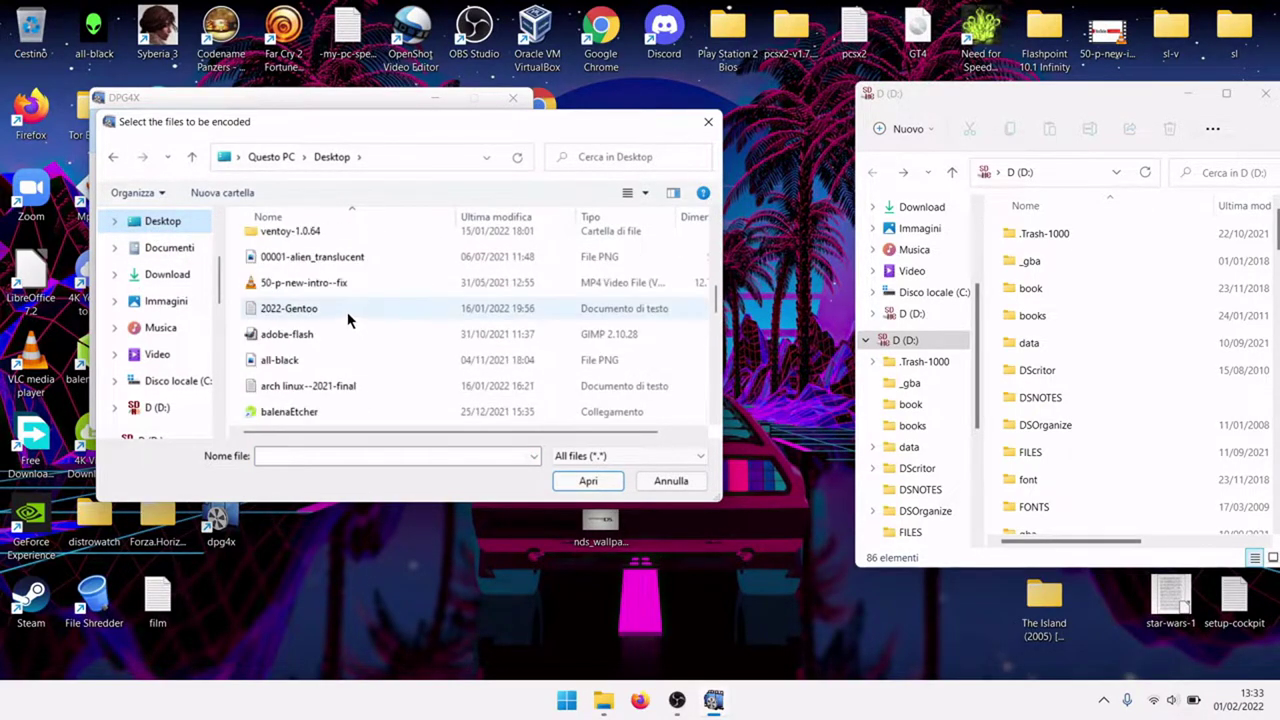
scroll(347, 318, down, 2)
click(335, 284)
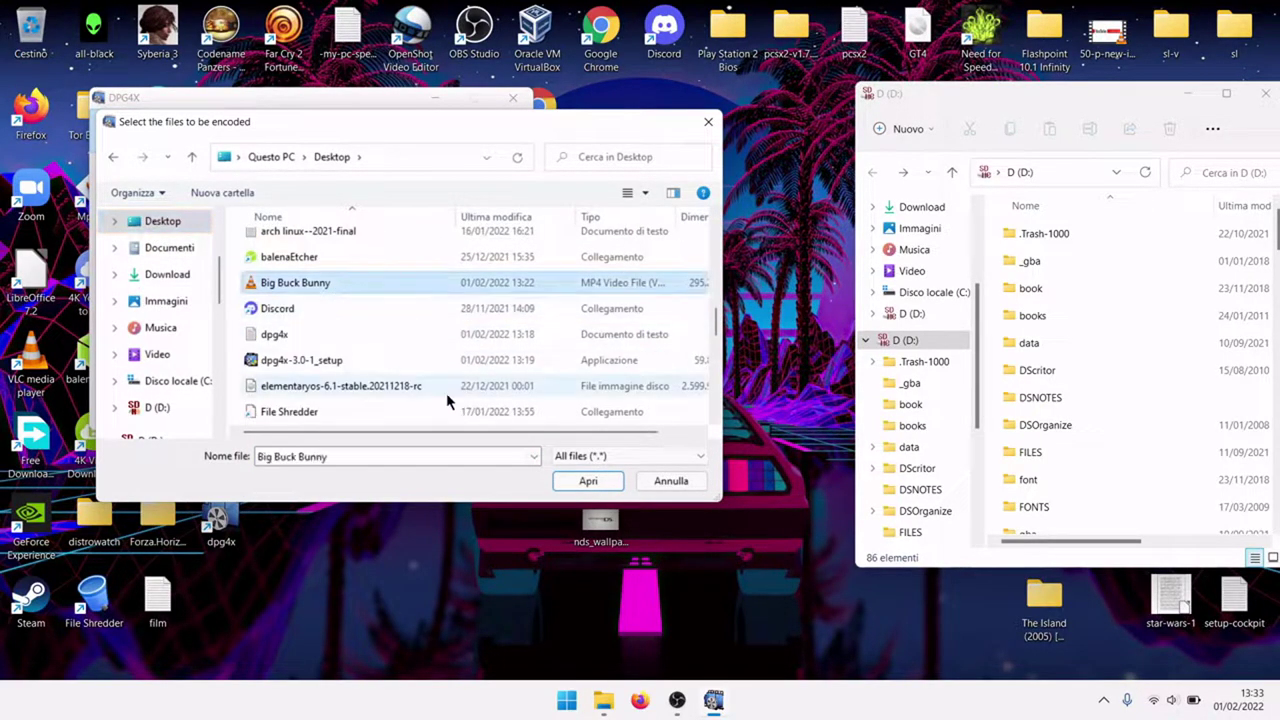
click(580, 481)
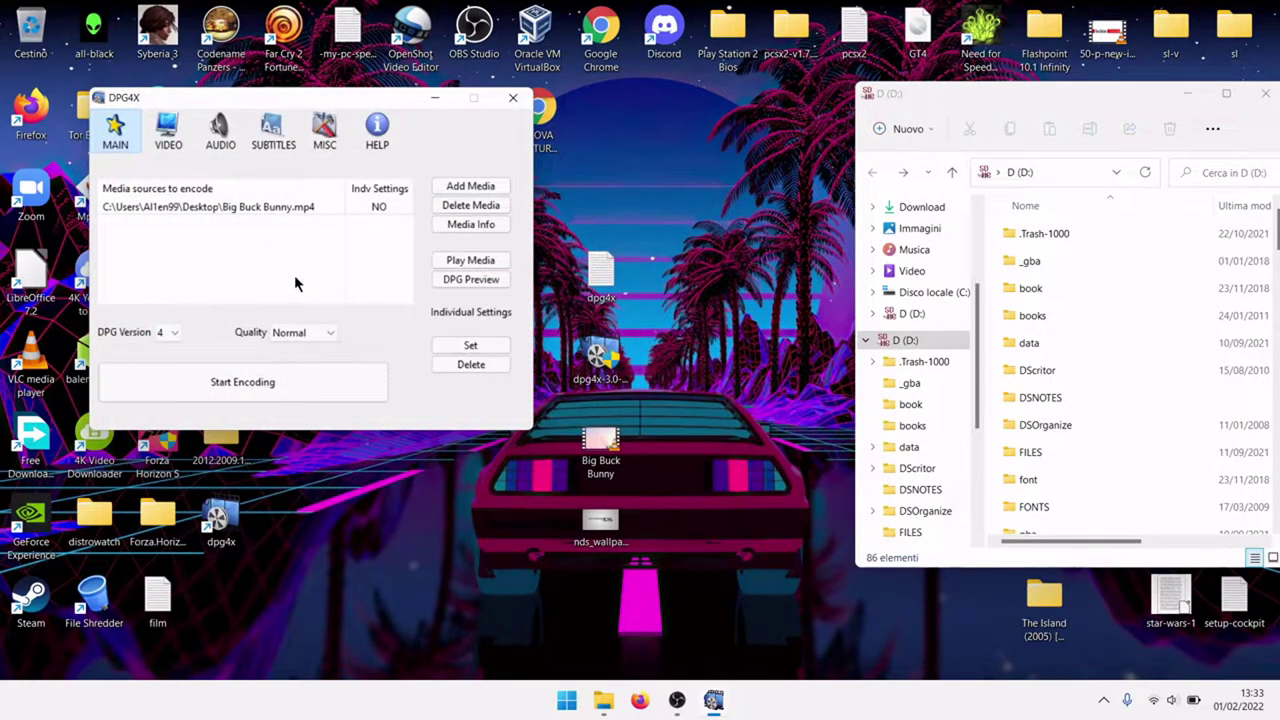
Step: Leave DPG Version at 4 and choose Extra High from the Quality dropdown
click(168, 334)
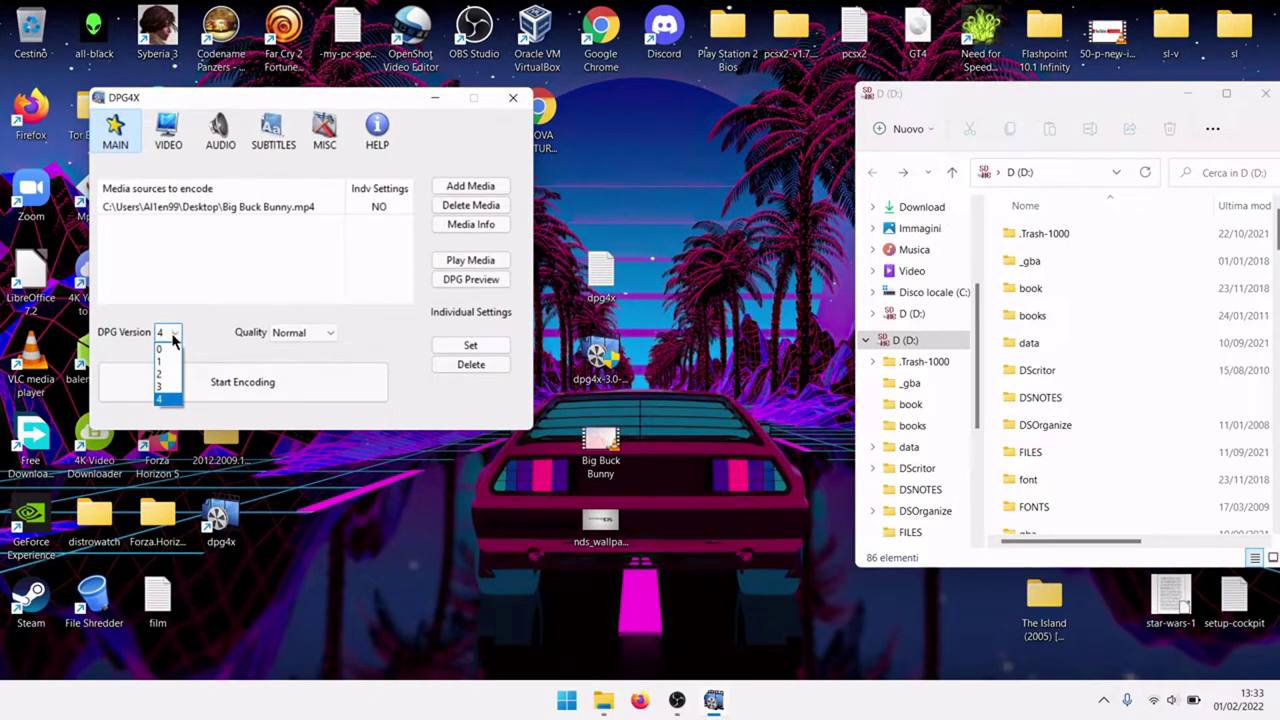
click(166, 333)
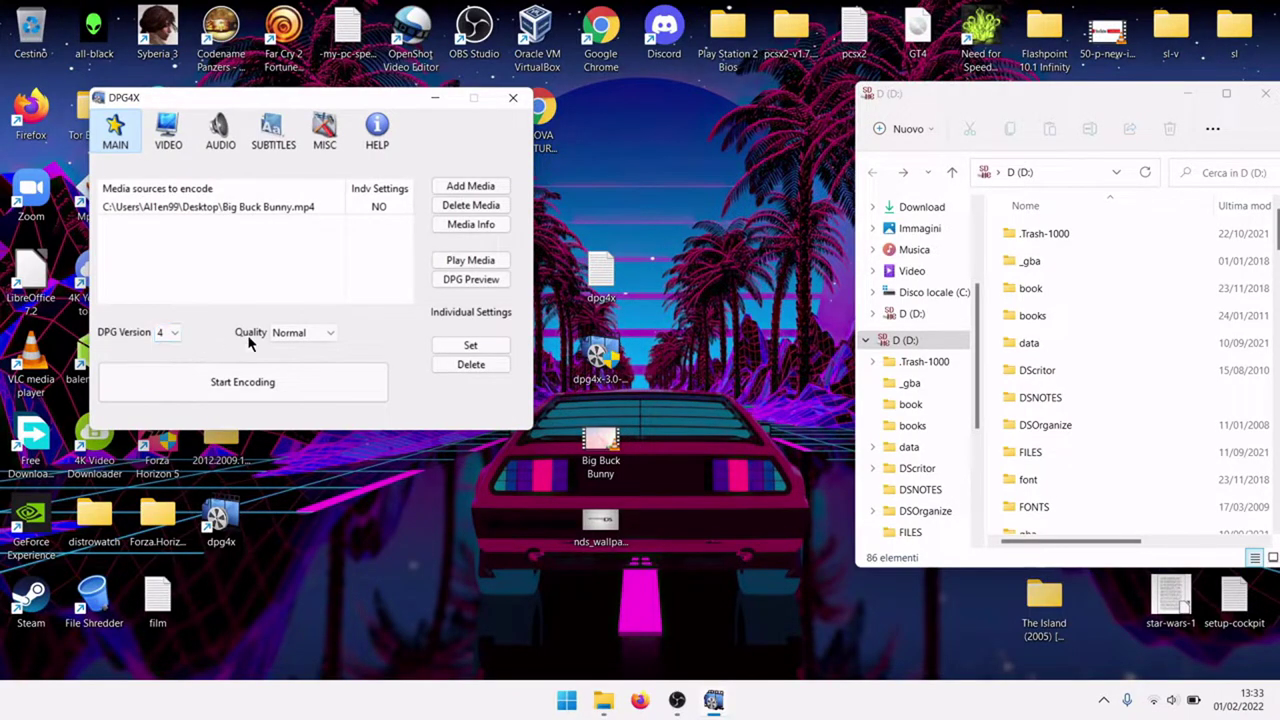
click(280, 332)
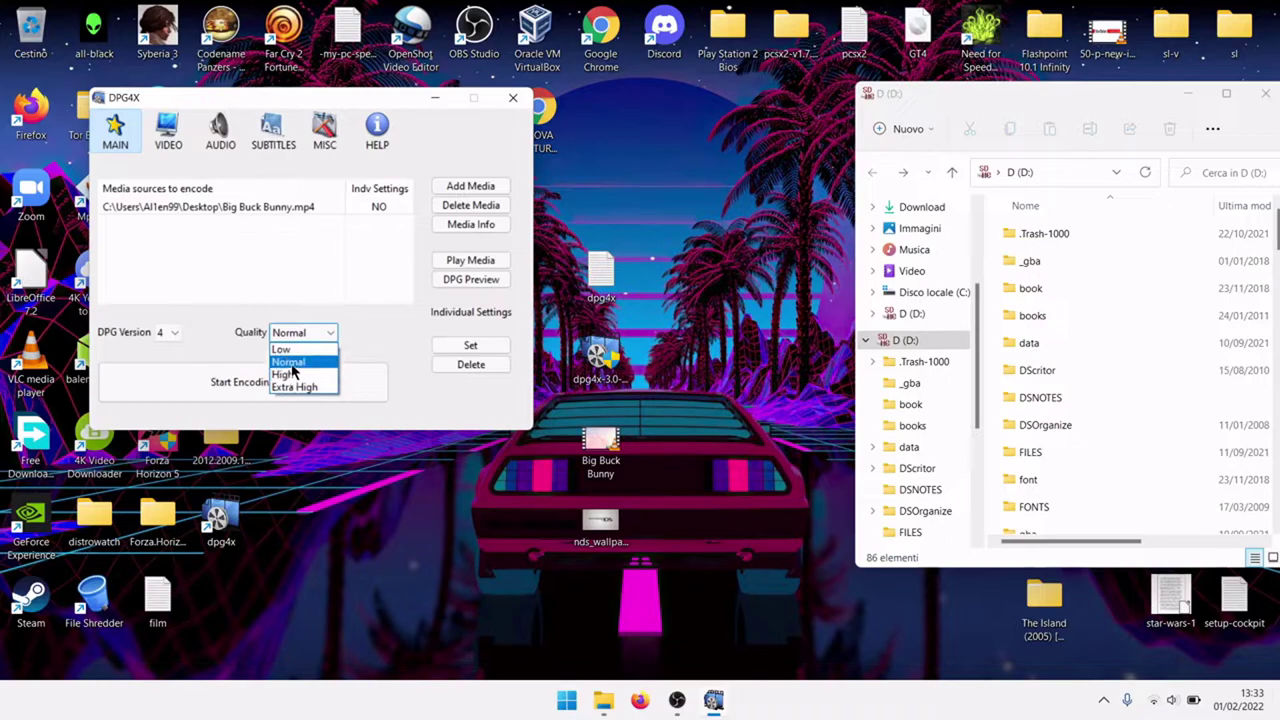
click(292, 387)
click(286, 383)
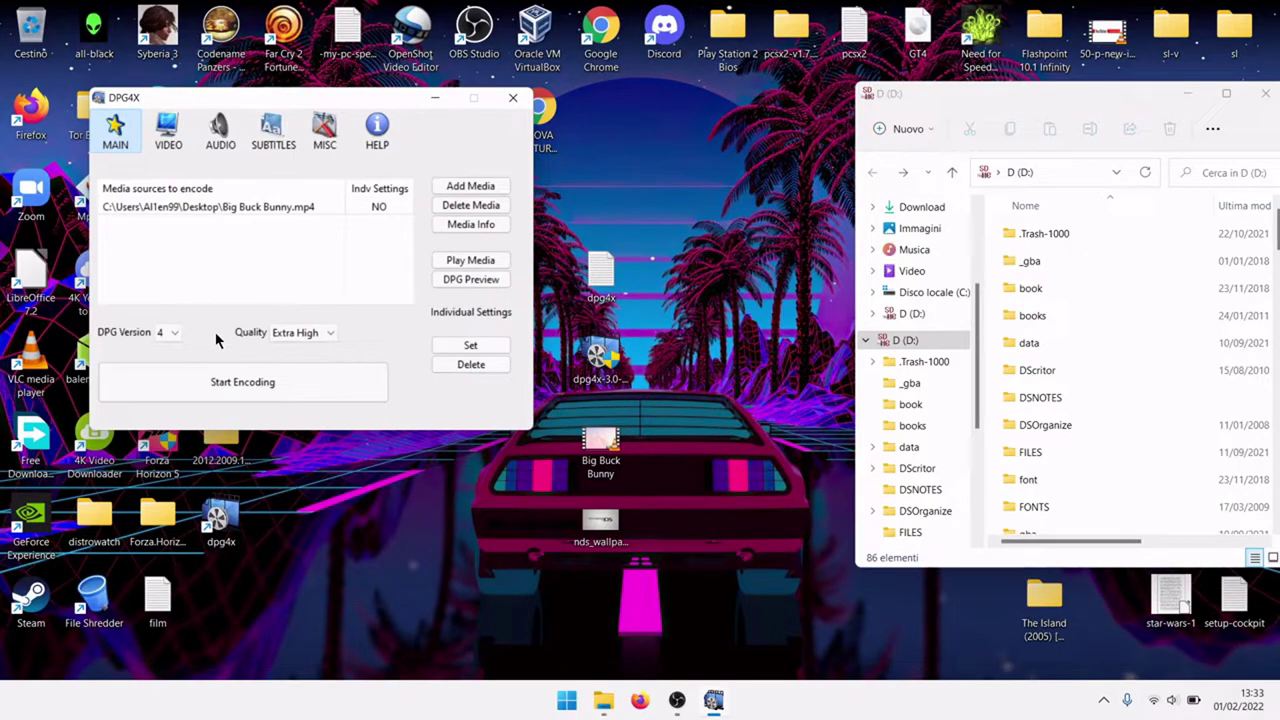
click(168, 132)
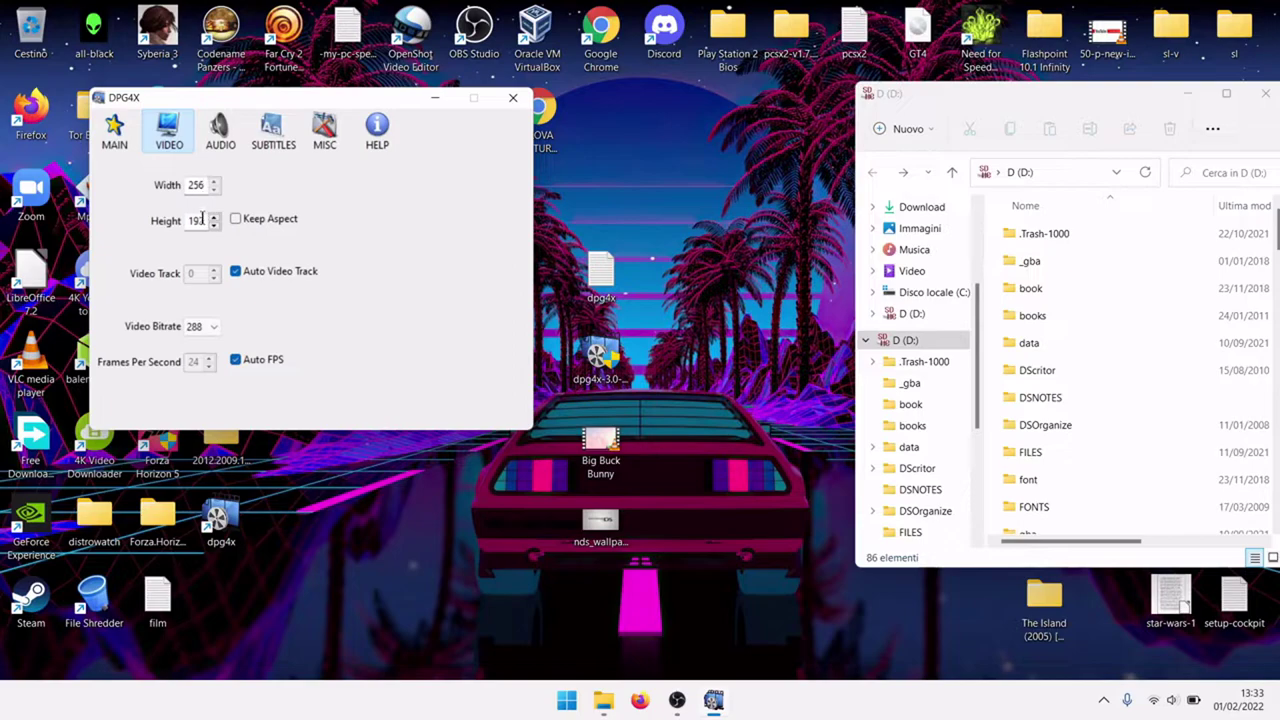
click(214, 328)
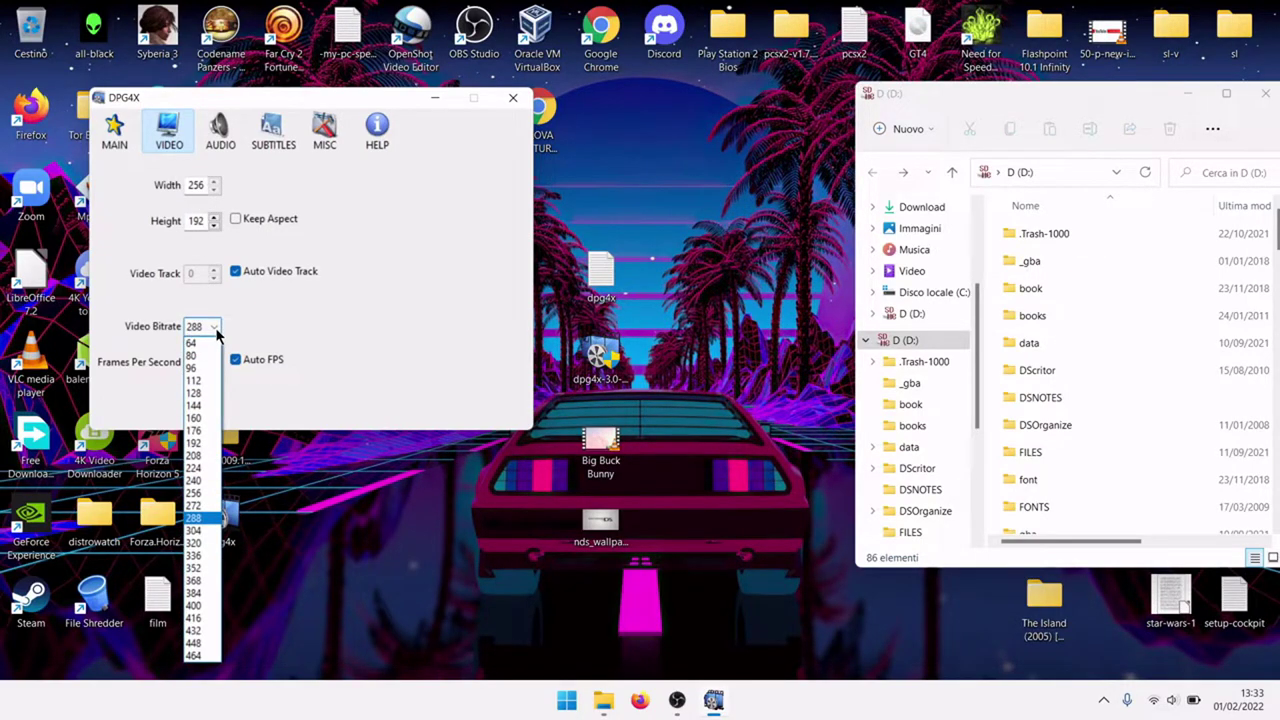
click(215, 328)
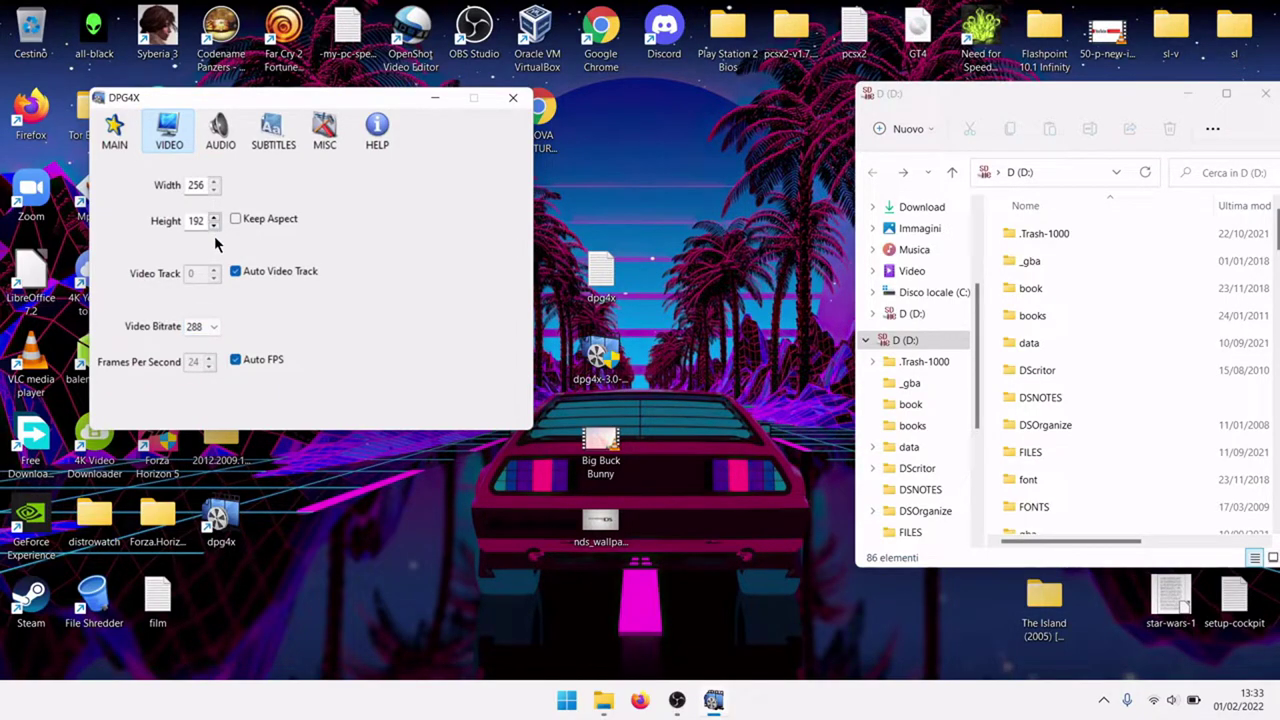
click(215, 328)
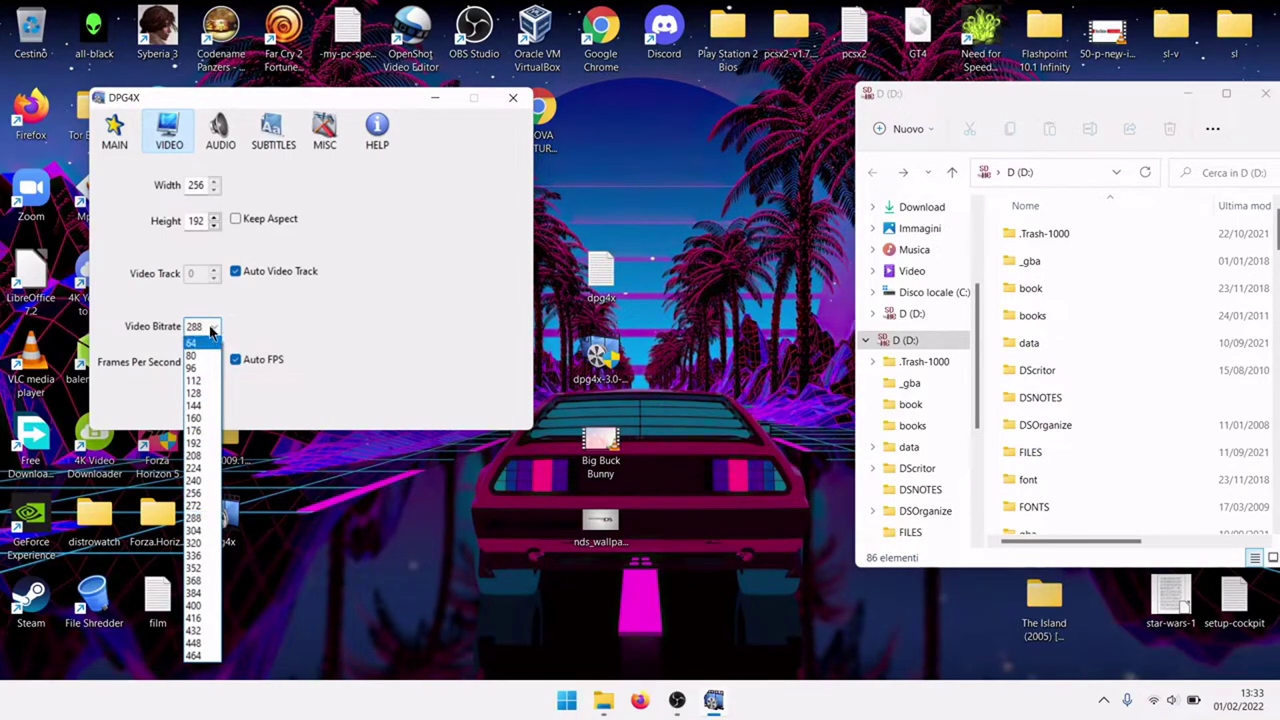
click(212, 328)
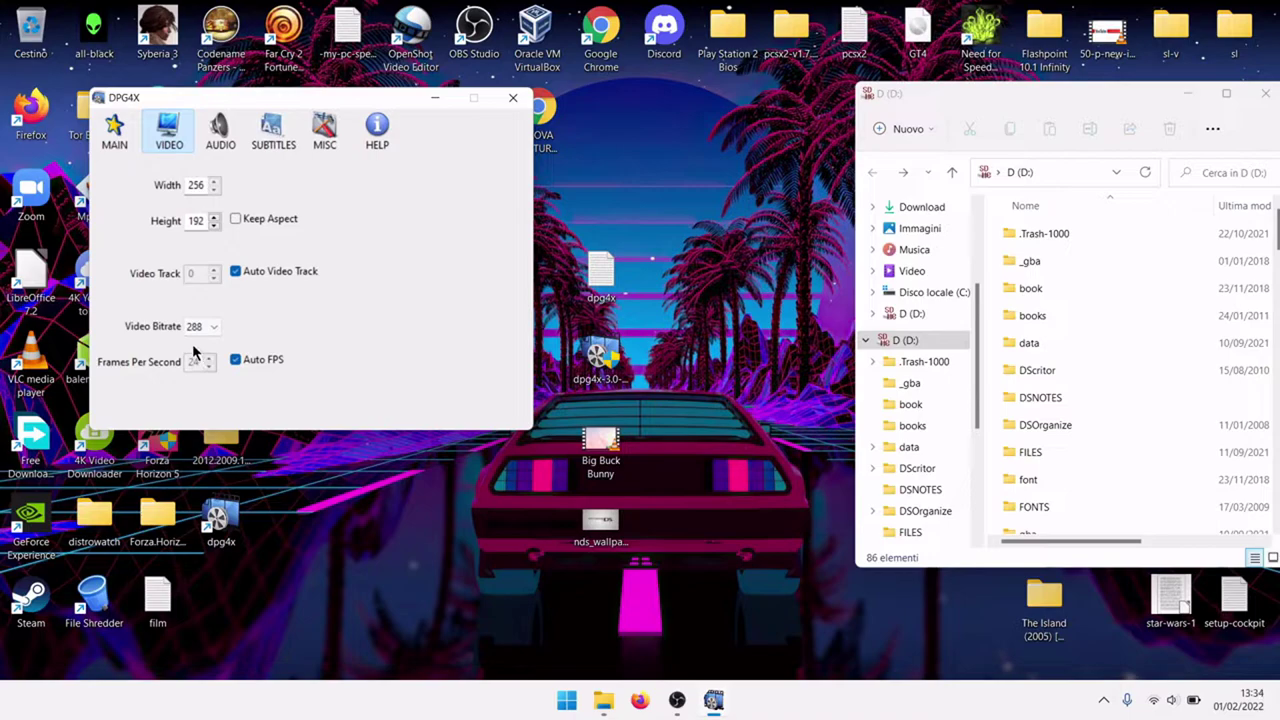
Step: Review the Audio and Subtitles settings, leaving Subtitles Source on Auto, then show Misc settings
click(221, 143)
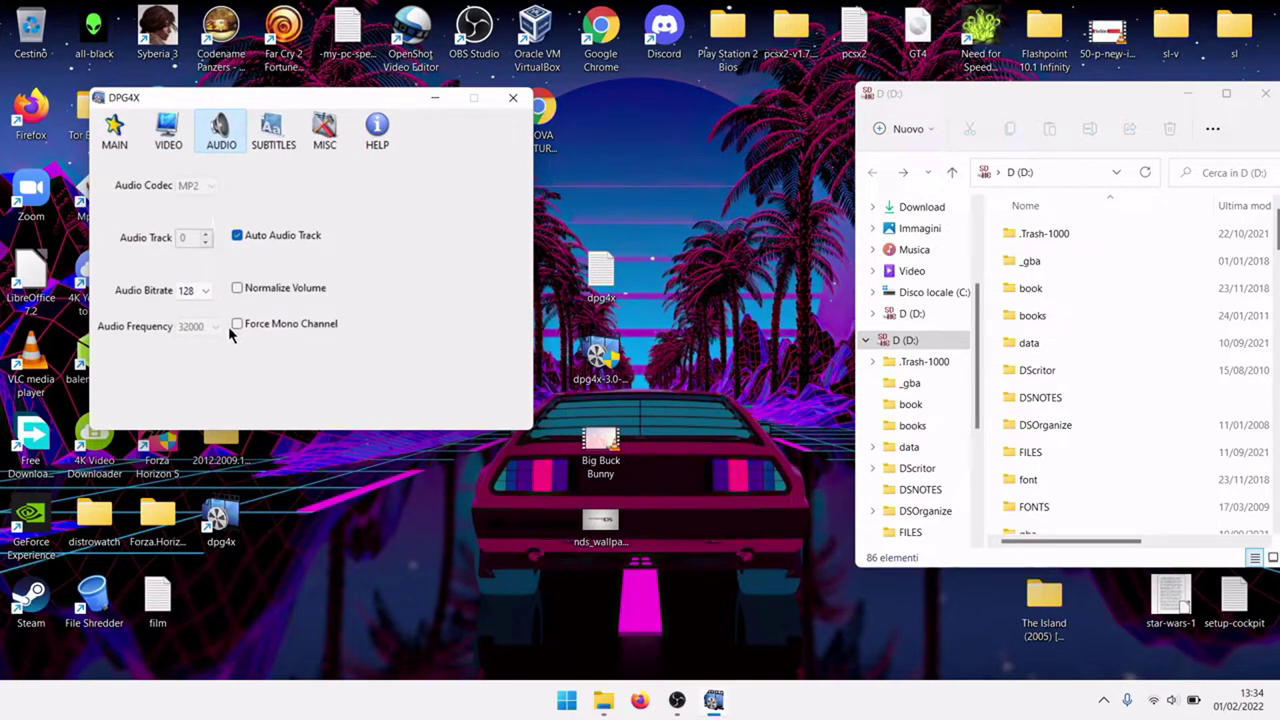
click(268, 143)
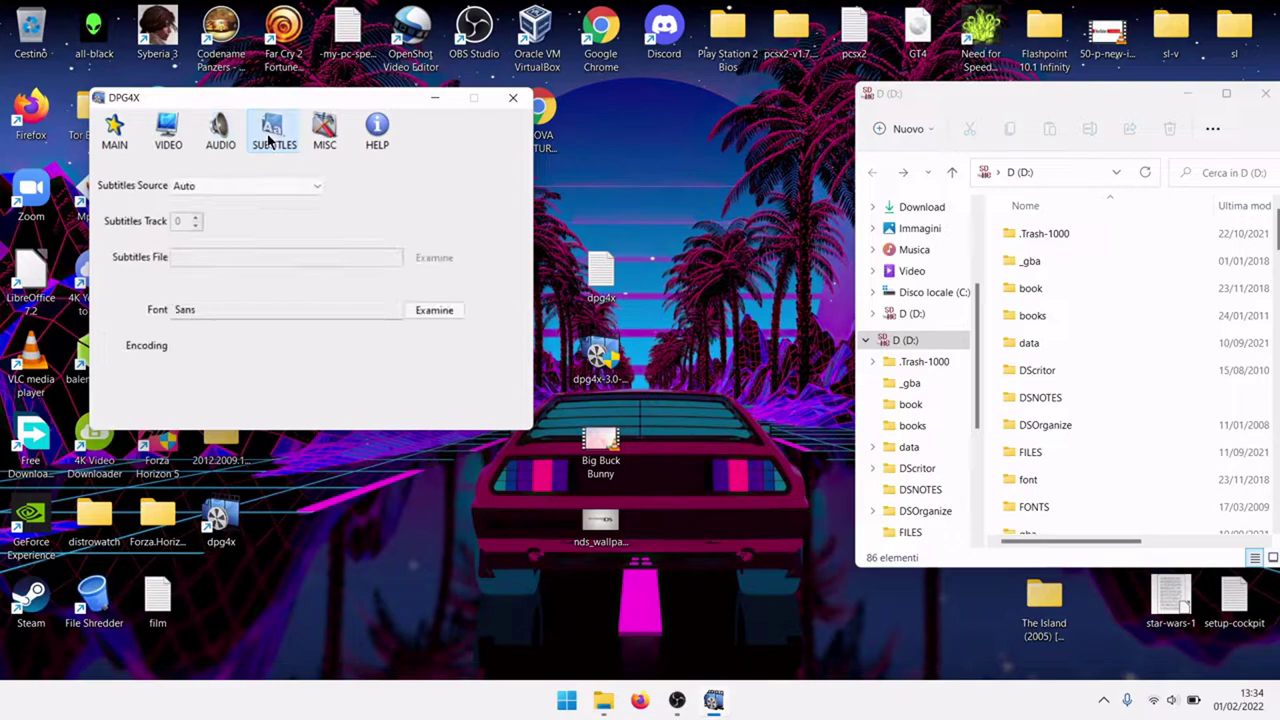
click(265, 188)
click(265, 188)
click(306, 186)
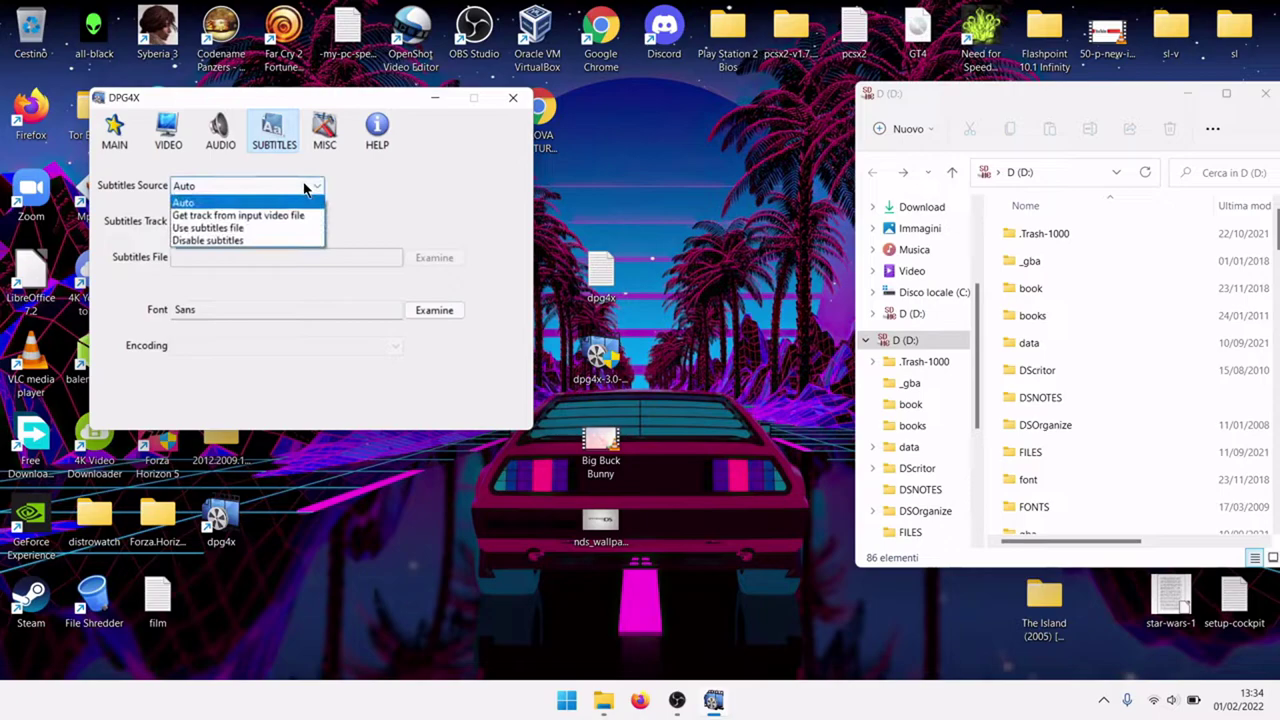
click(292, 181)
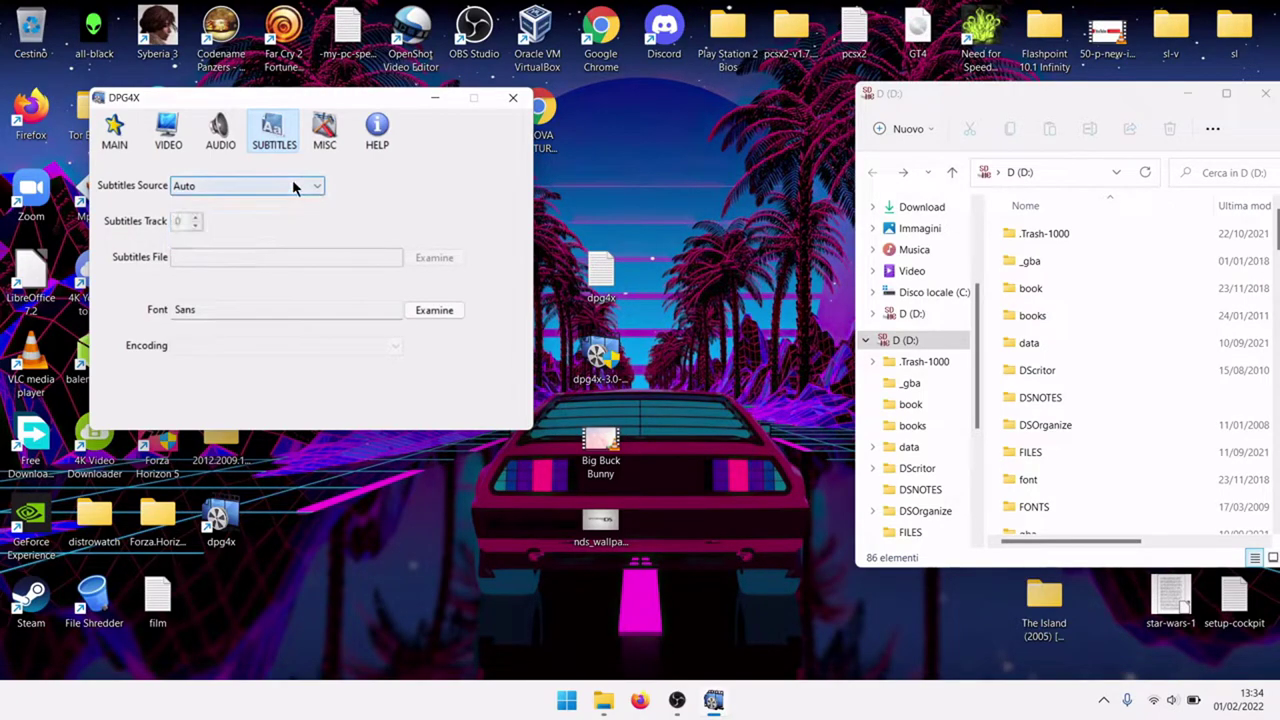
click(323, 147)
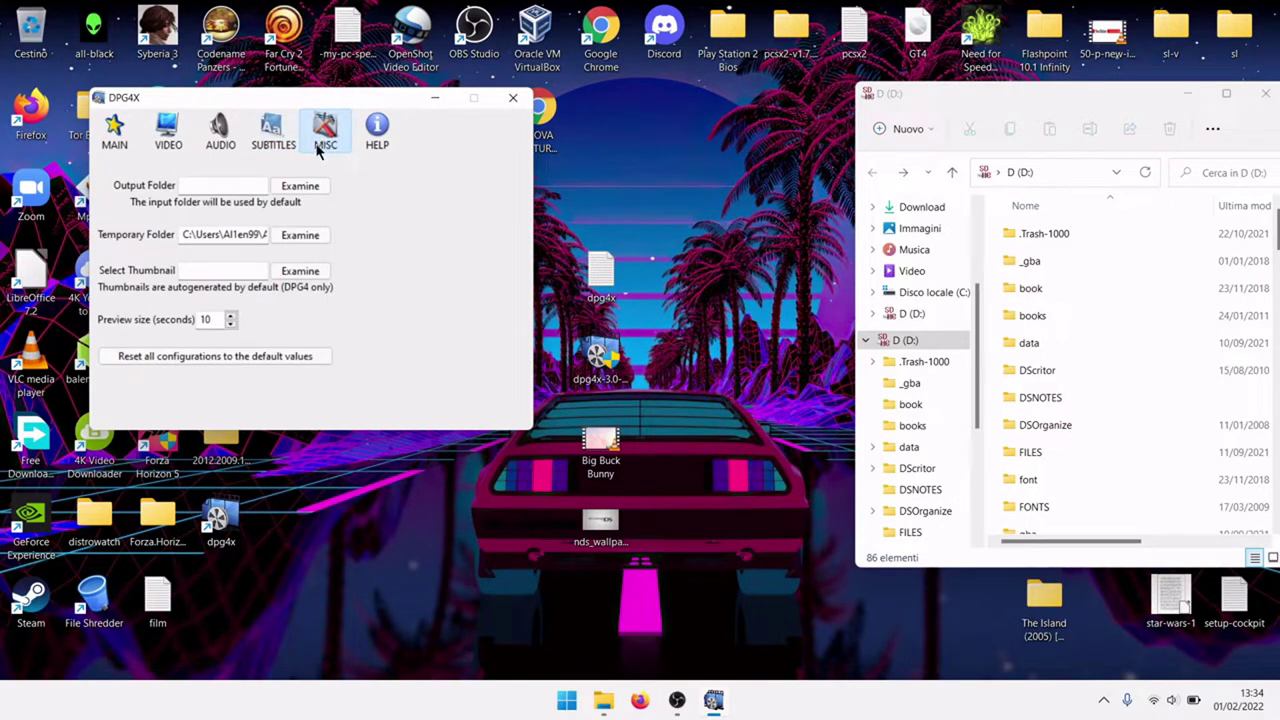
Step: Set the Output Folder to the Desktop and go back to the Main media list
click(300, 186)
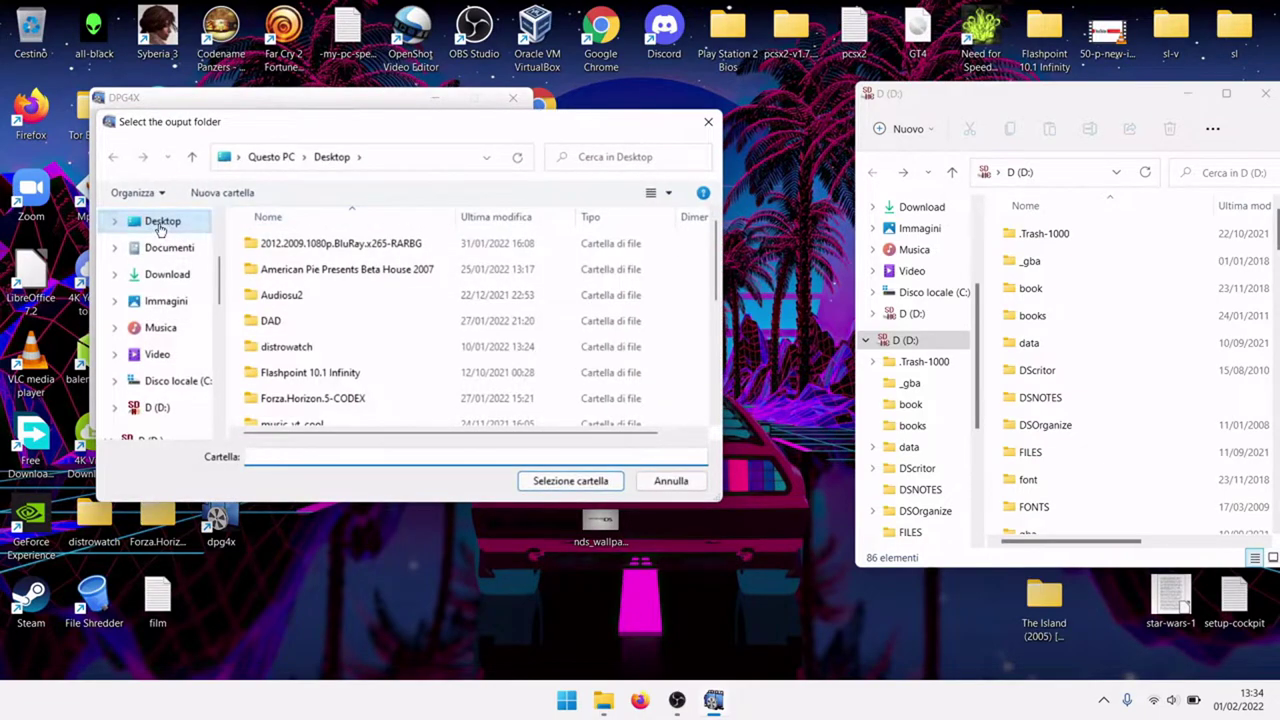
click(161, 226)
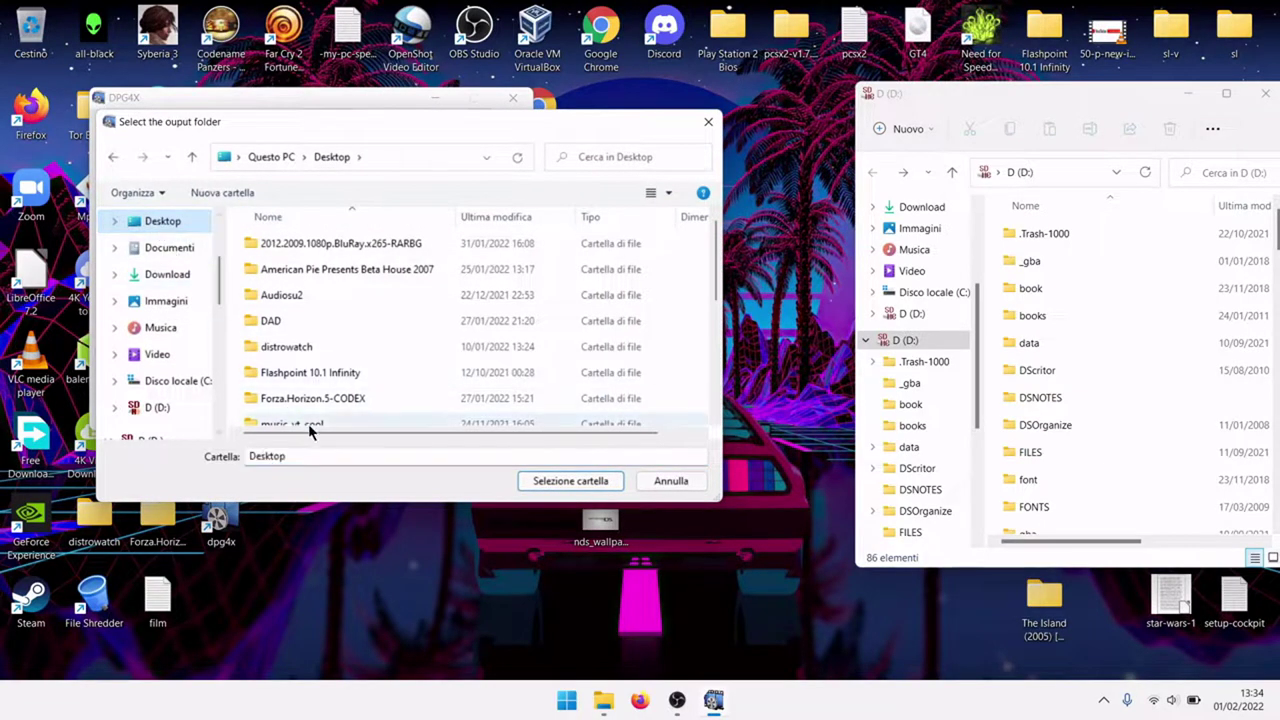
click(602, 487)
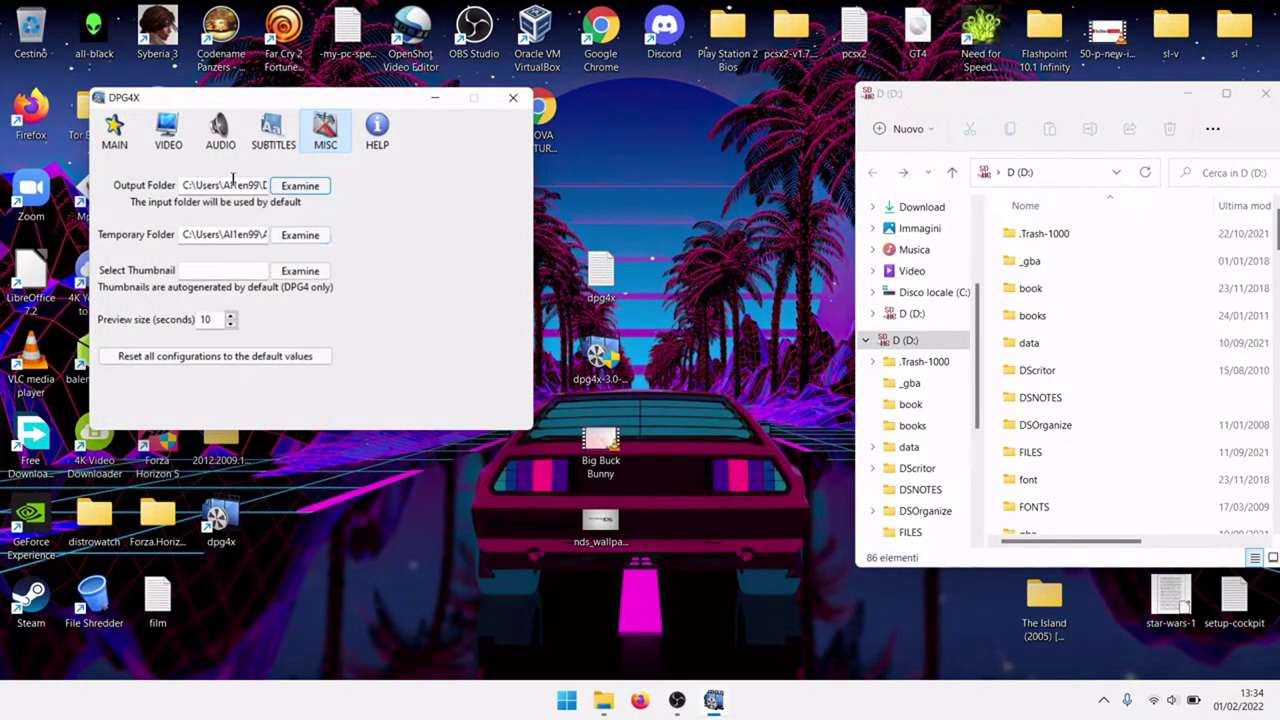
drag(233, 186, 348, 192)
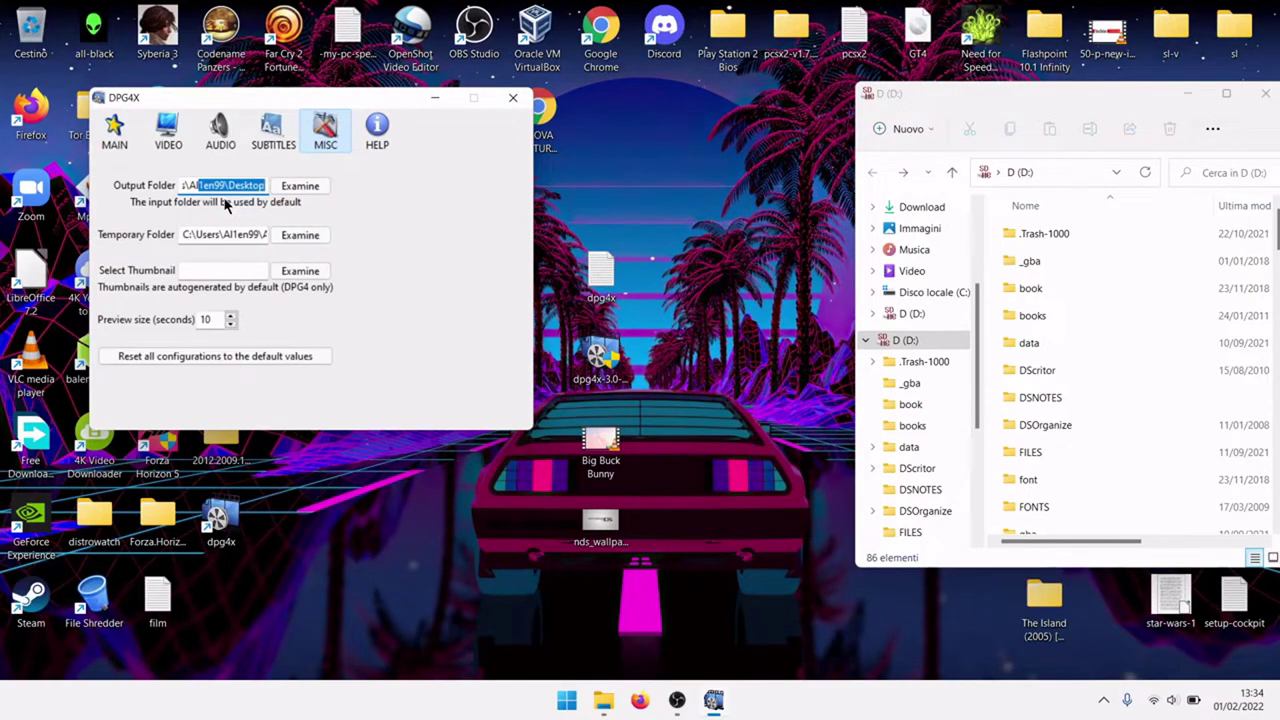
click(377, 138)
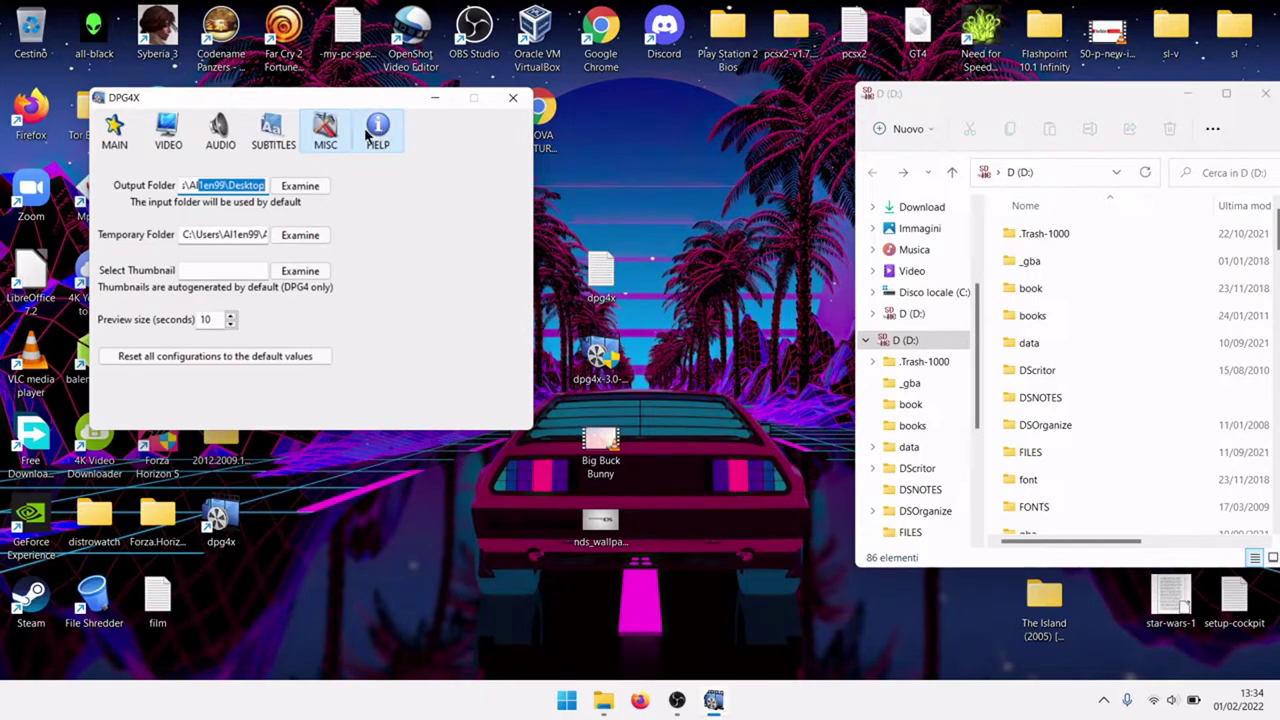
click(114, 130)
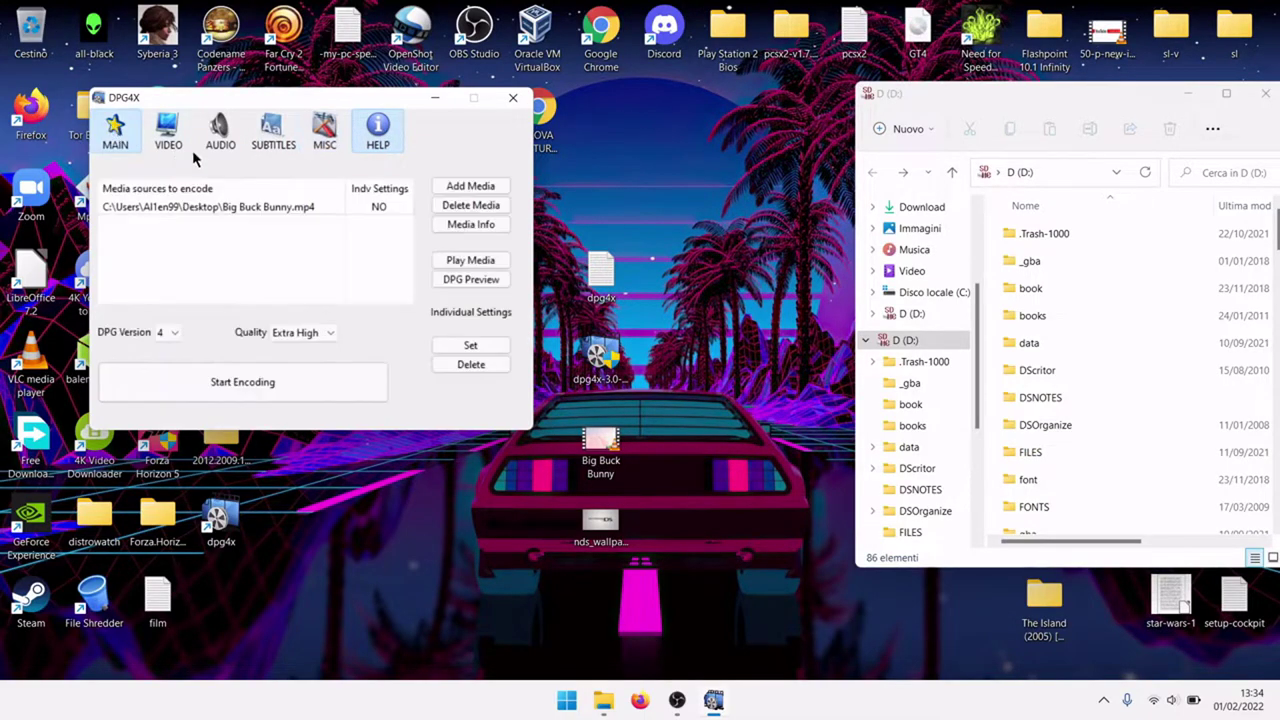
Step: Encode Big Buck Bunny.mp4 to DPG and wait for the encoding progress to finish
click(262, 390)
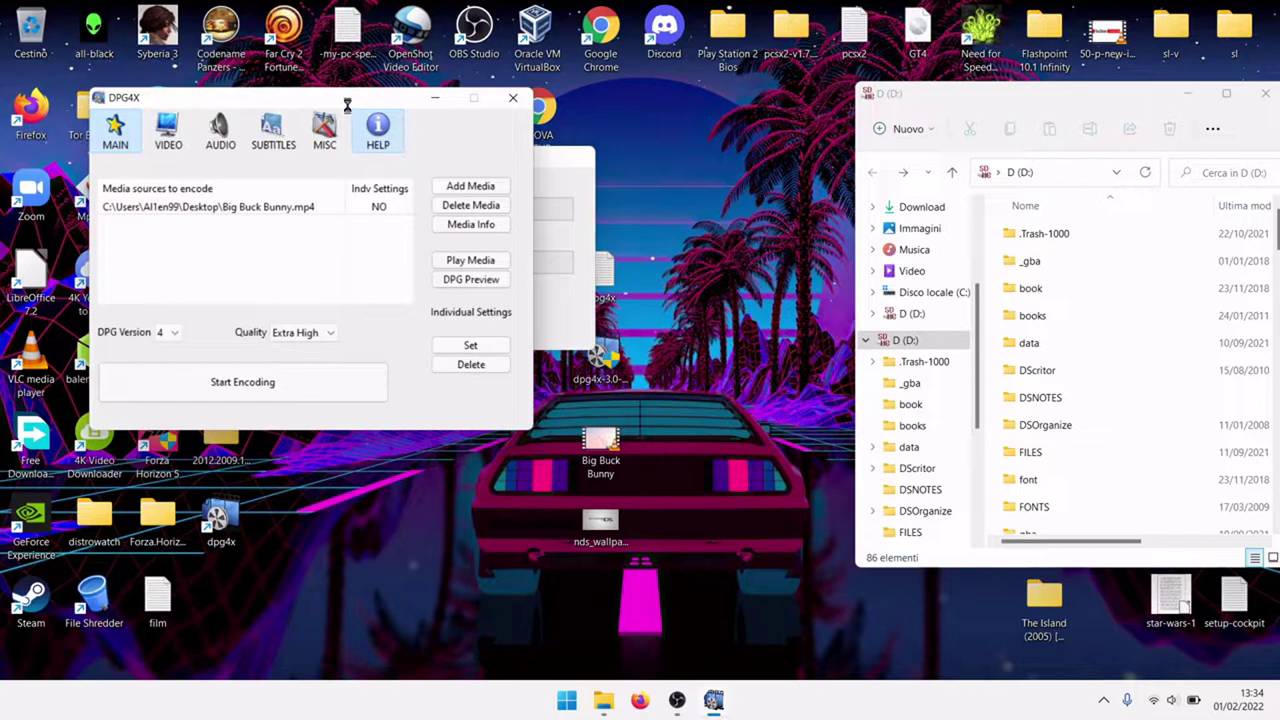
click(551, 158)
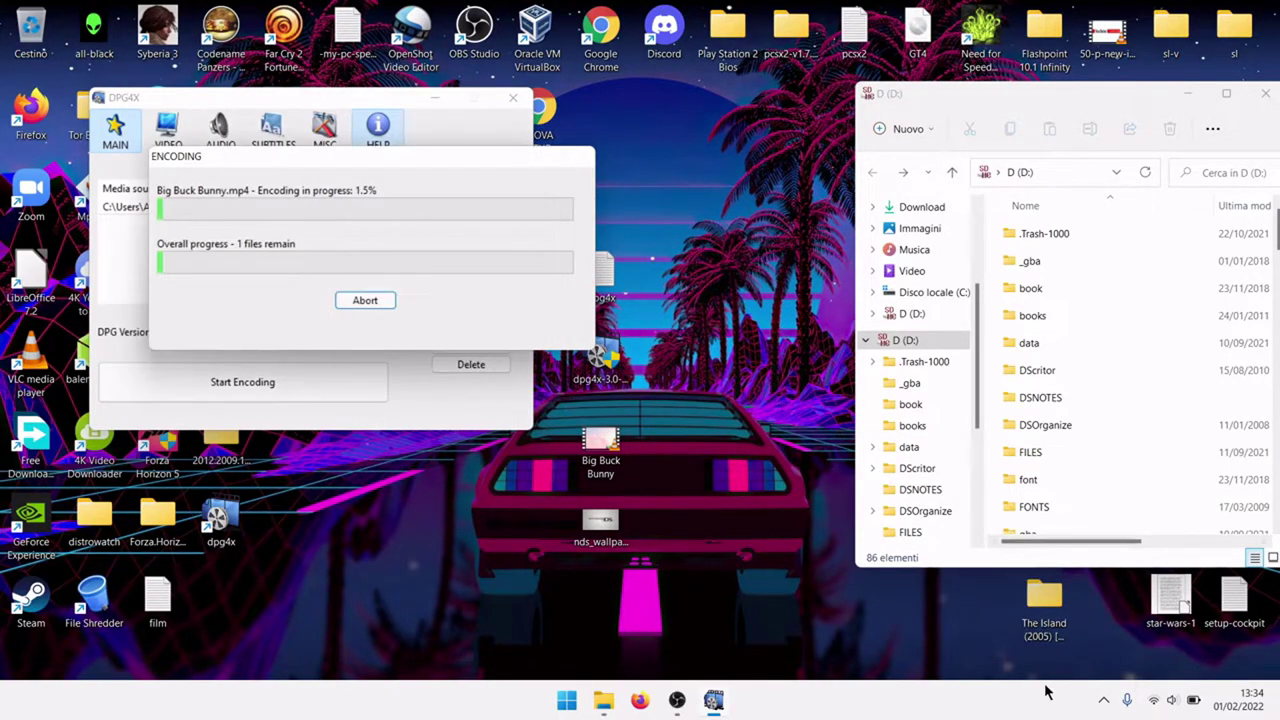
click(1105, 700)
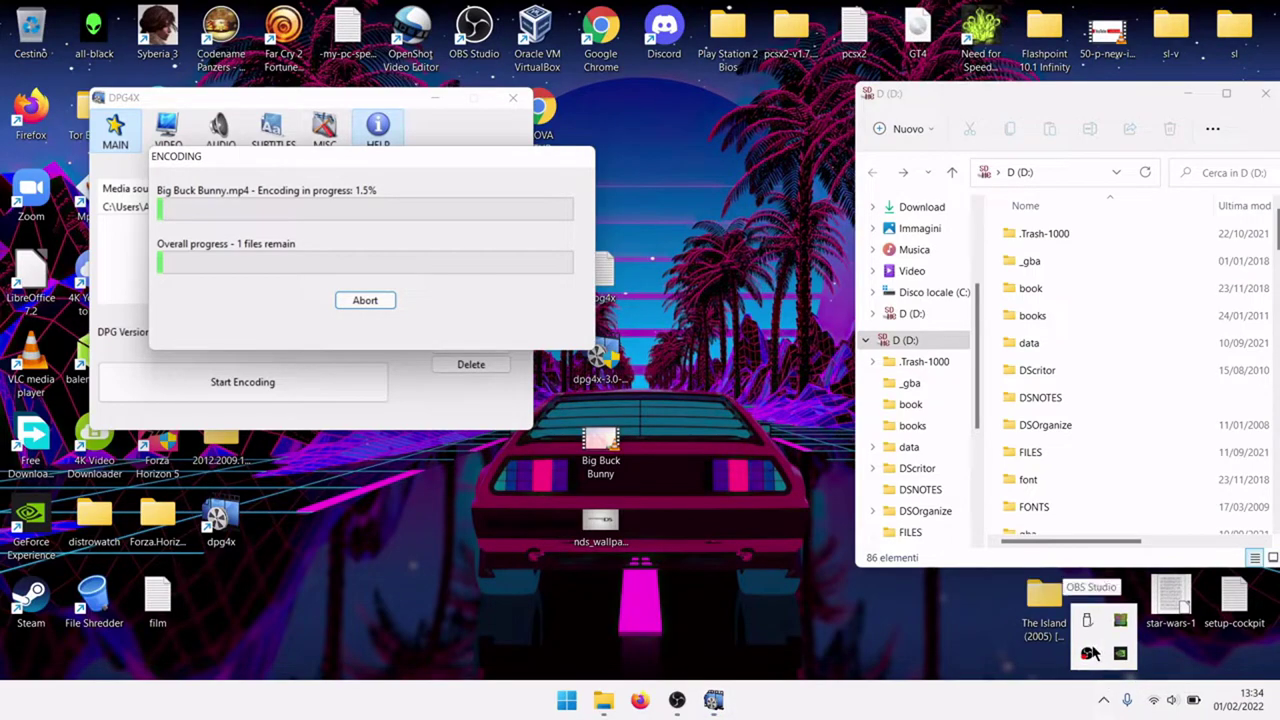
right_click(1088, 655)
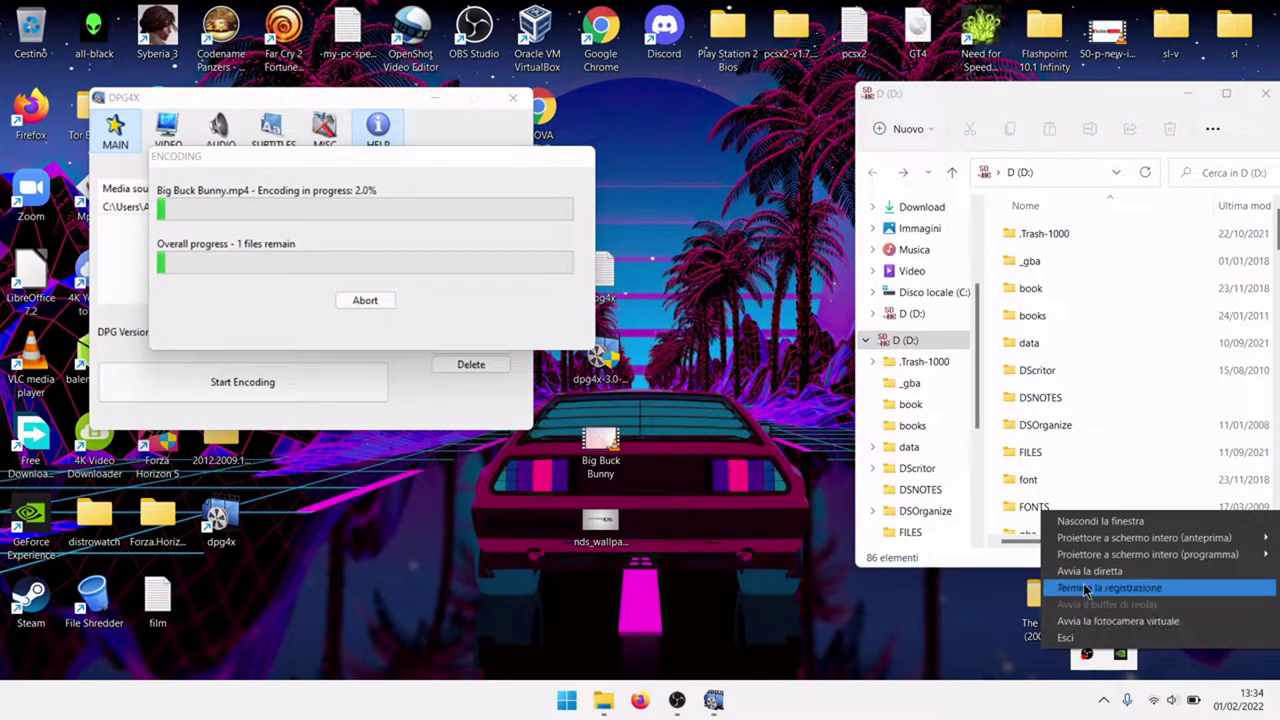
click(1100, 598)
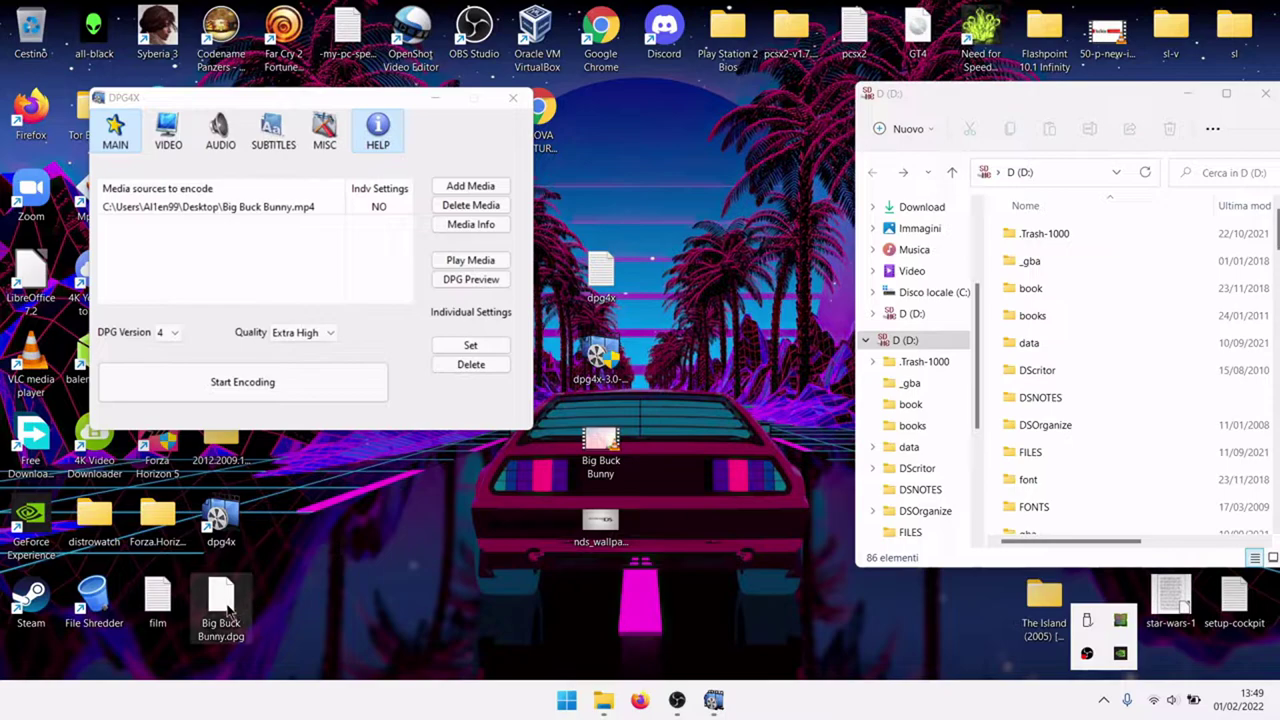
Step: Rename Big Buck Bunny.dpg on the desktop to bunny-dpg4x.dpg
drag(210, 588, 453, 583)
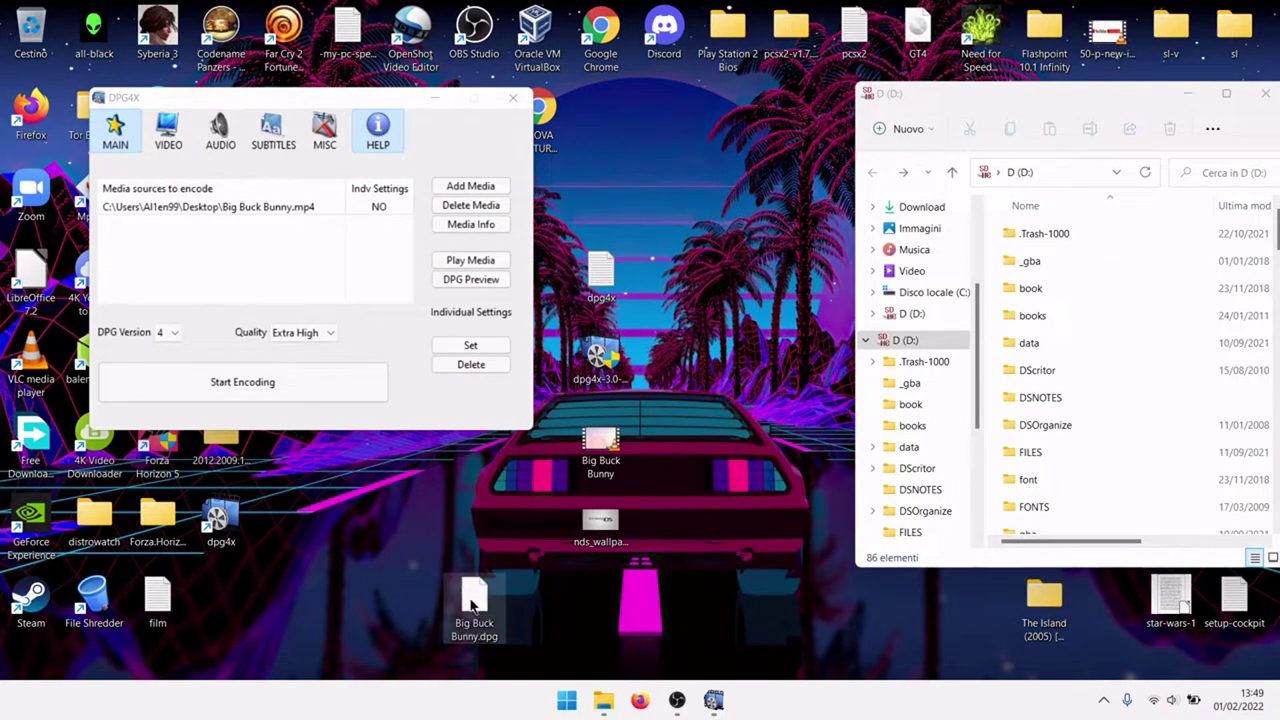
right_click(474, 604)
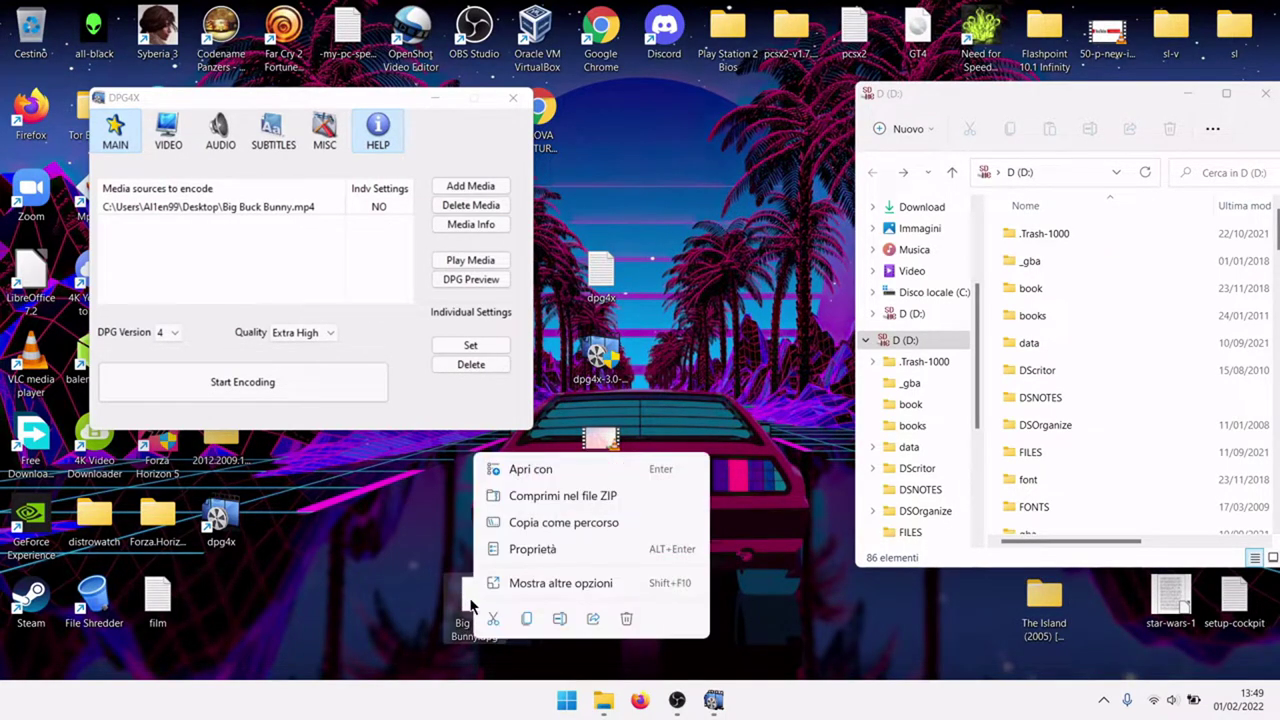
click(559, 619)
text(bunny)
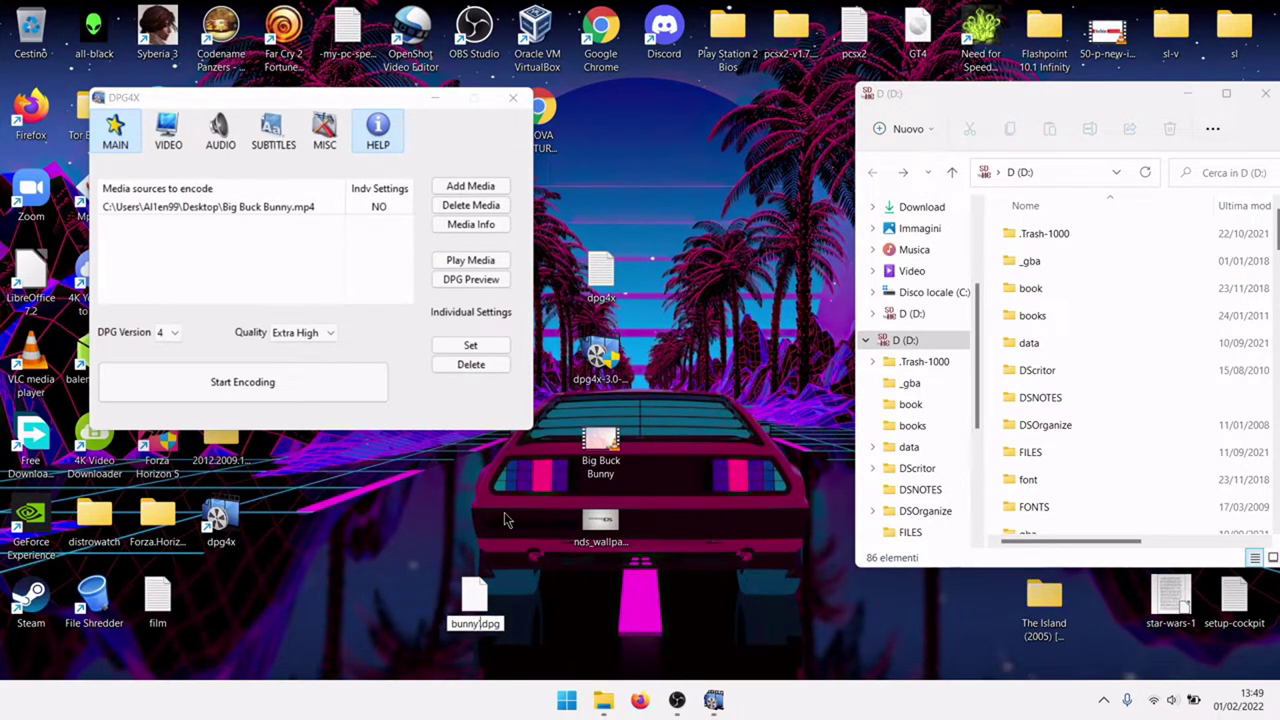
text(-dpg)
text(4x)
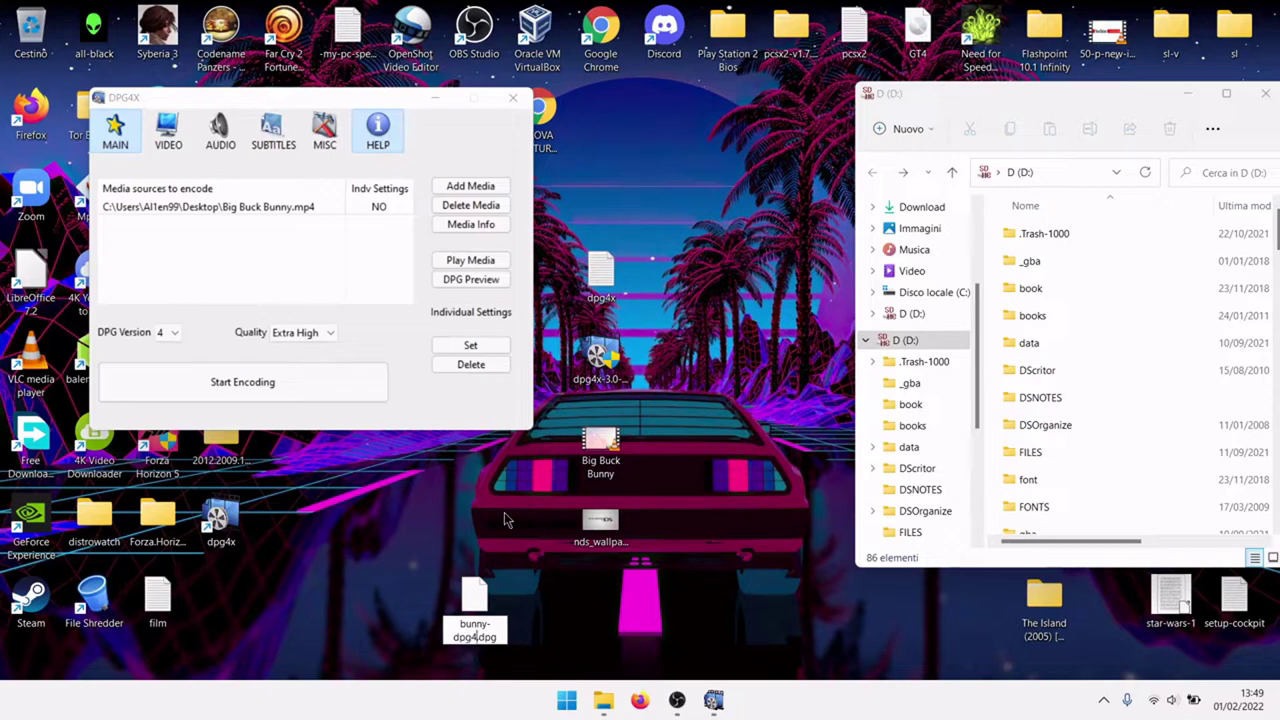
key(Return)
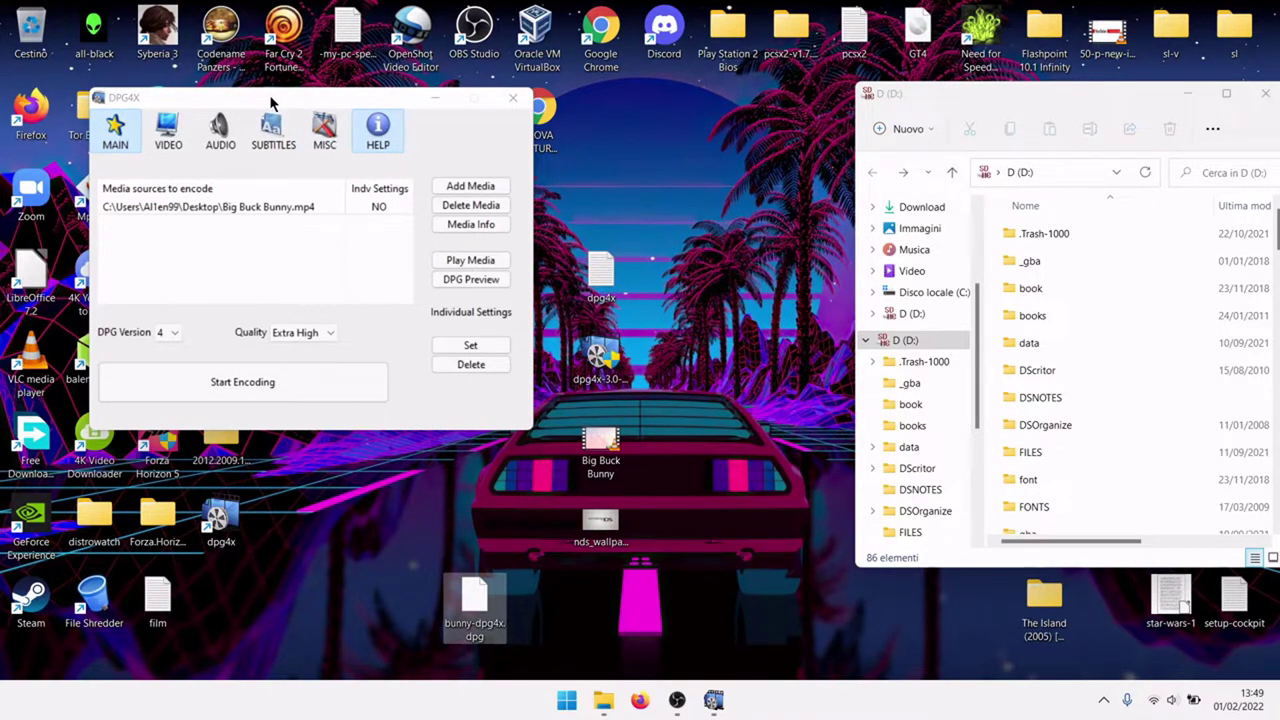
drag(270, 100, 310, 96)
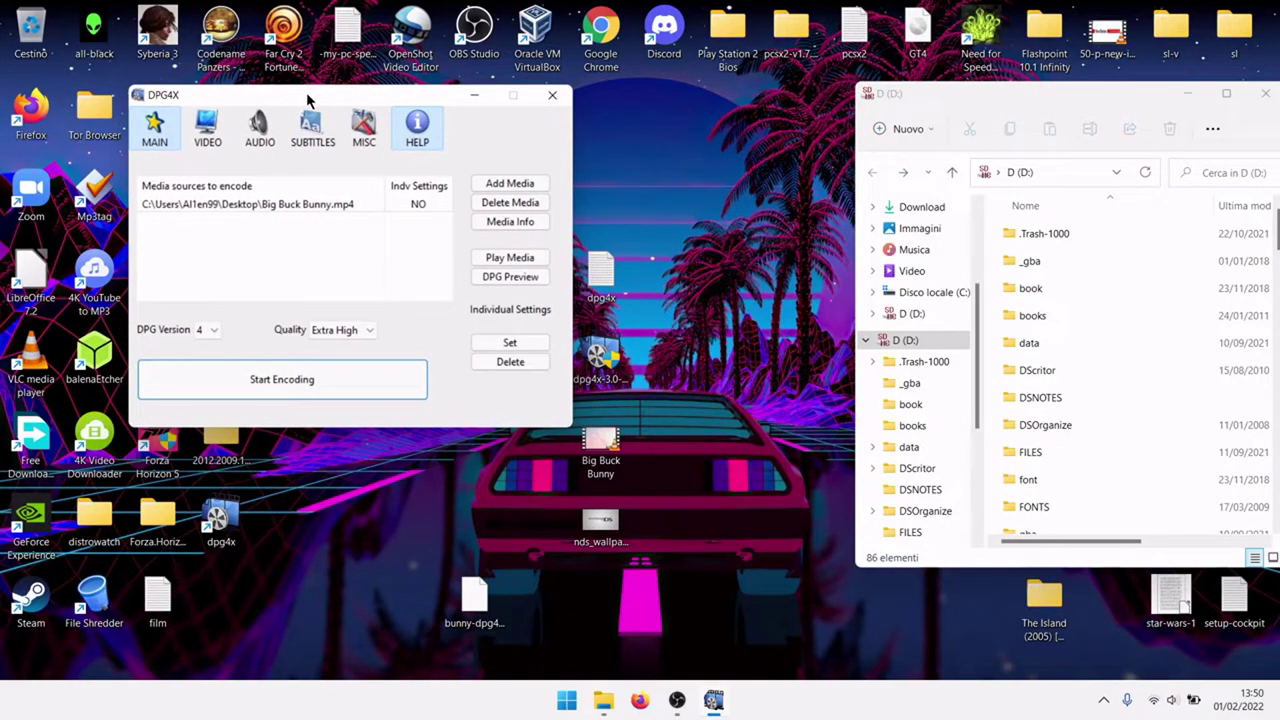
Step: Confirm DPG version 4, Extra High quality and a 288 video bitrate are set
click(208, 335)
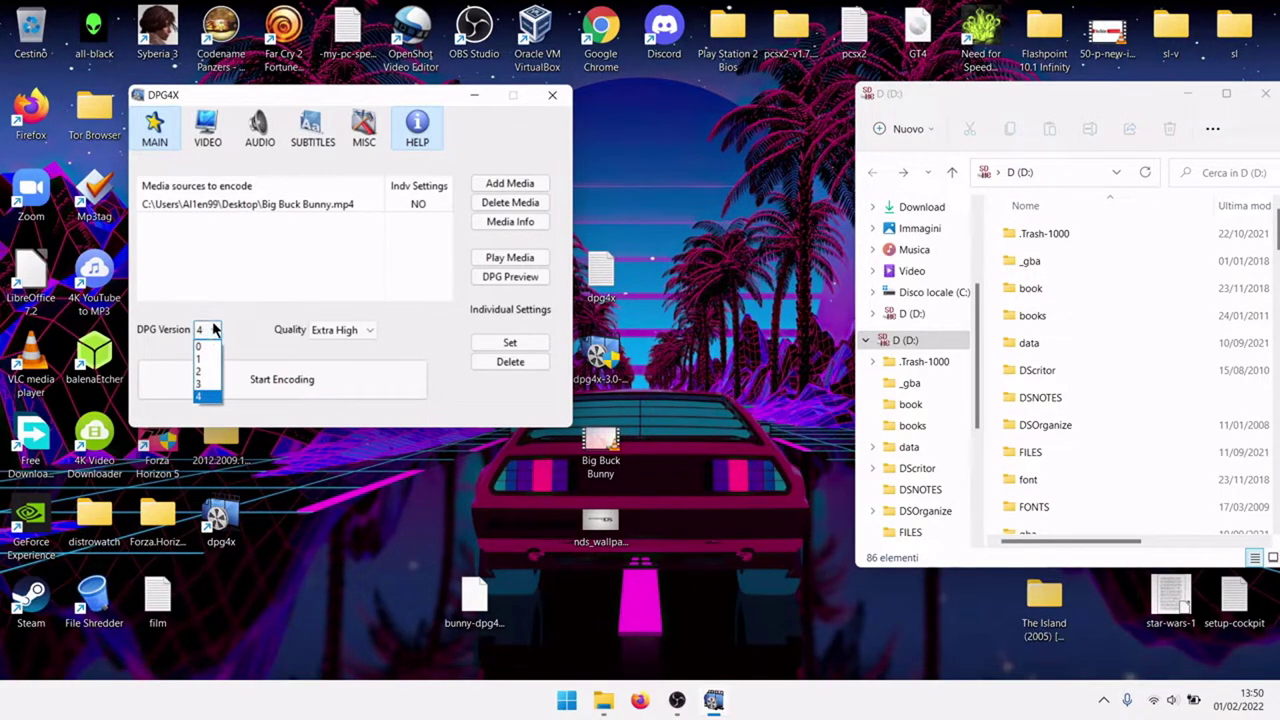
click(213, 330)
click(331, 333)
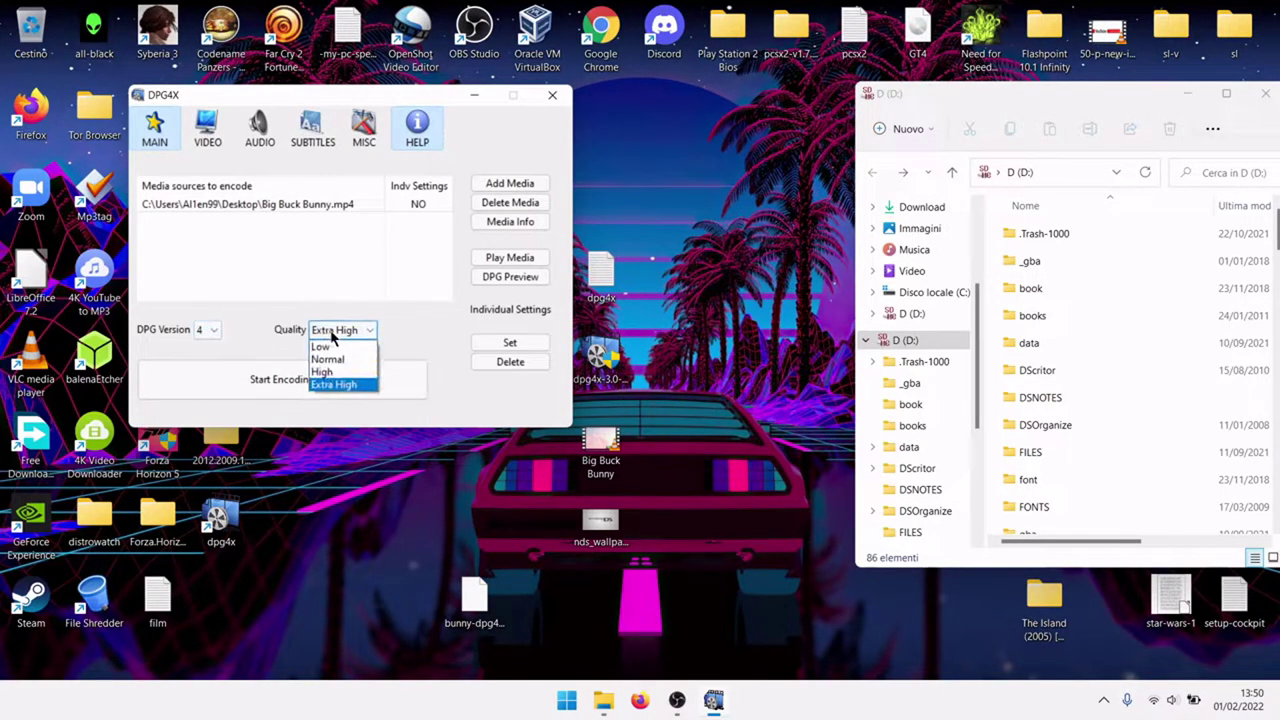
click(331, 333)
click(210, 130)
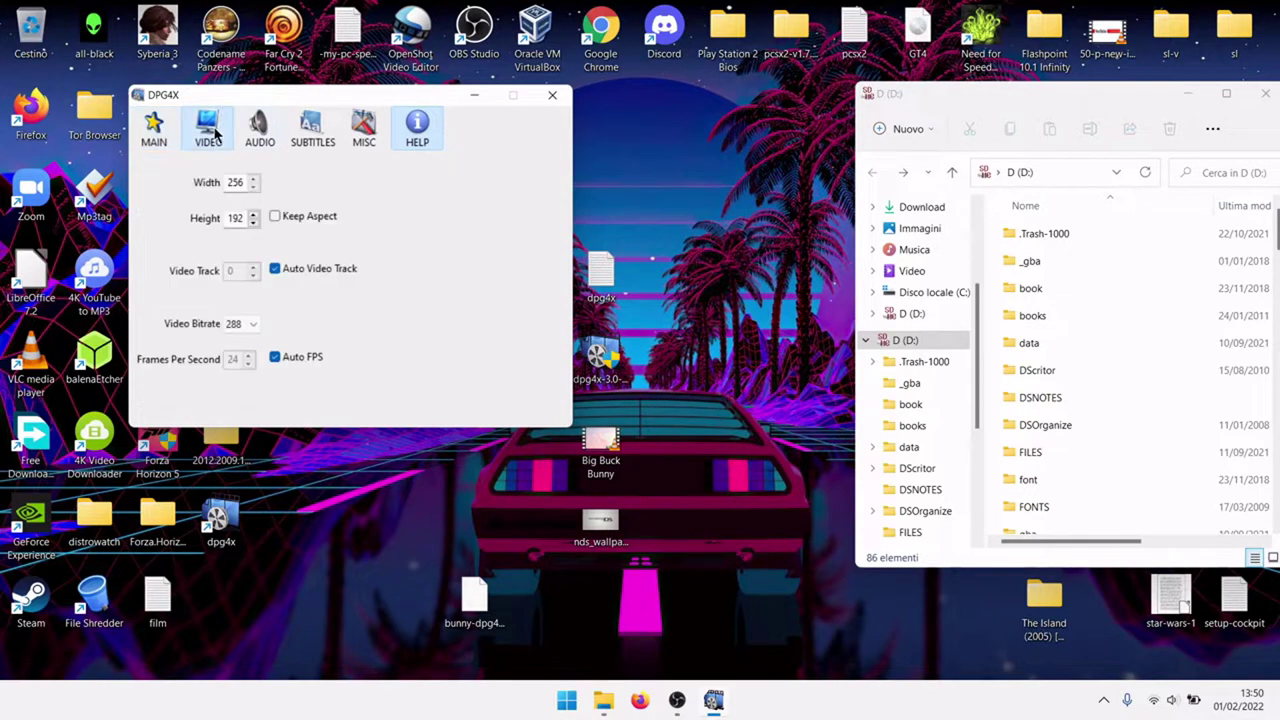
click(254, 326)
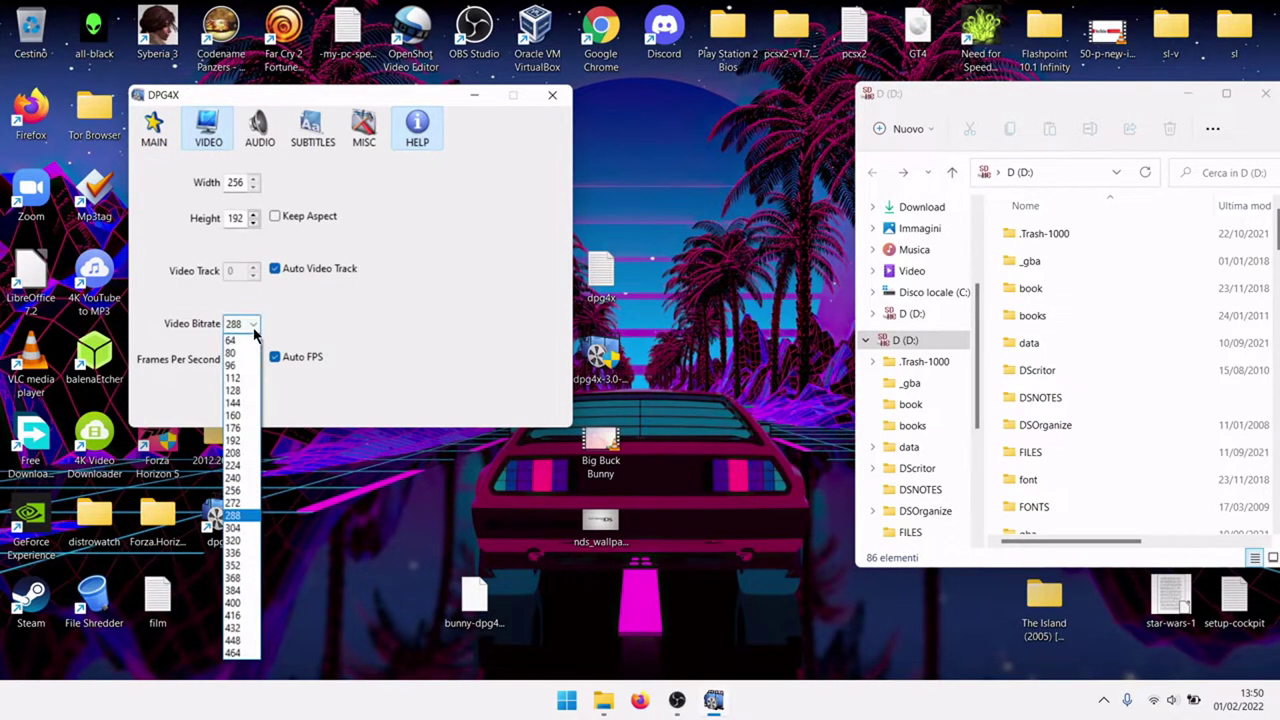
click(254, 330)
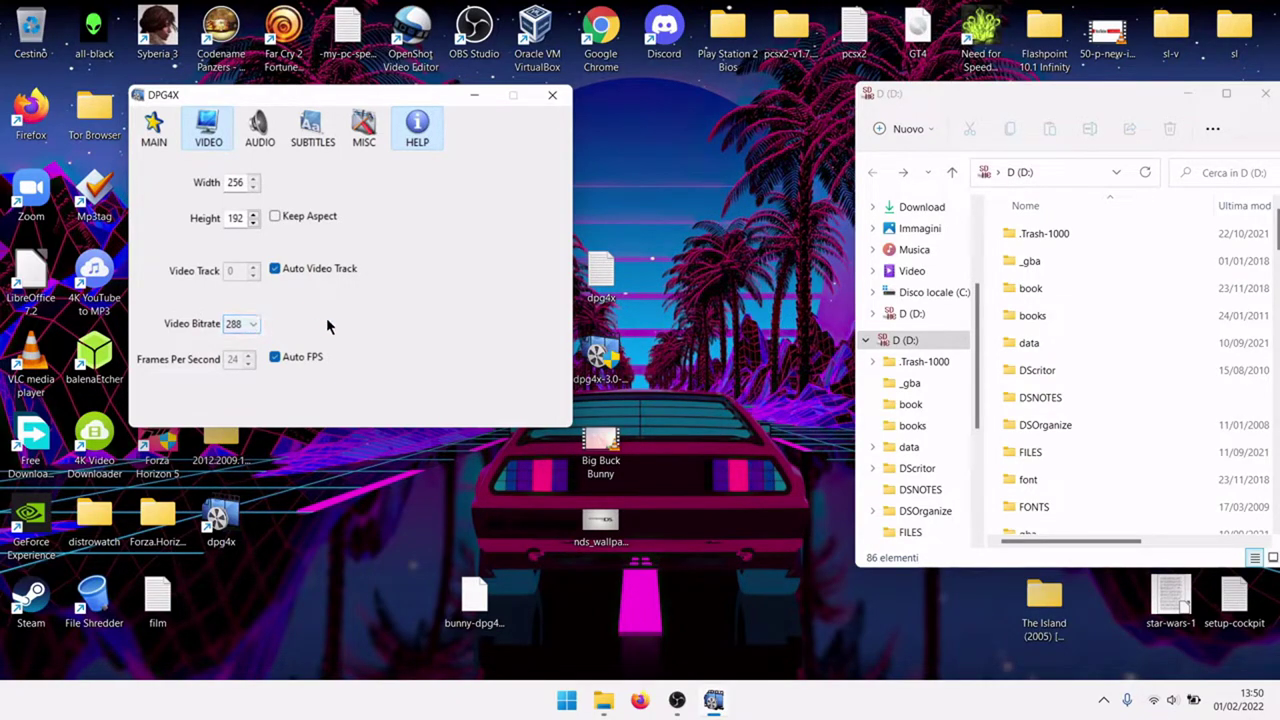
Step: Close DPG4X, copy bunny-dpg4x.dpg into D:\FILES, then close that folder window
click(565, 96)
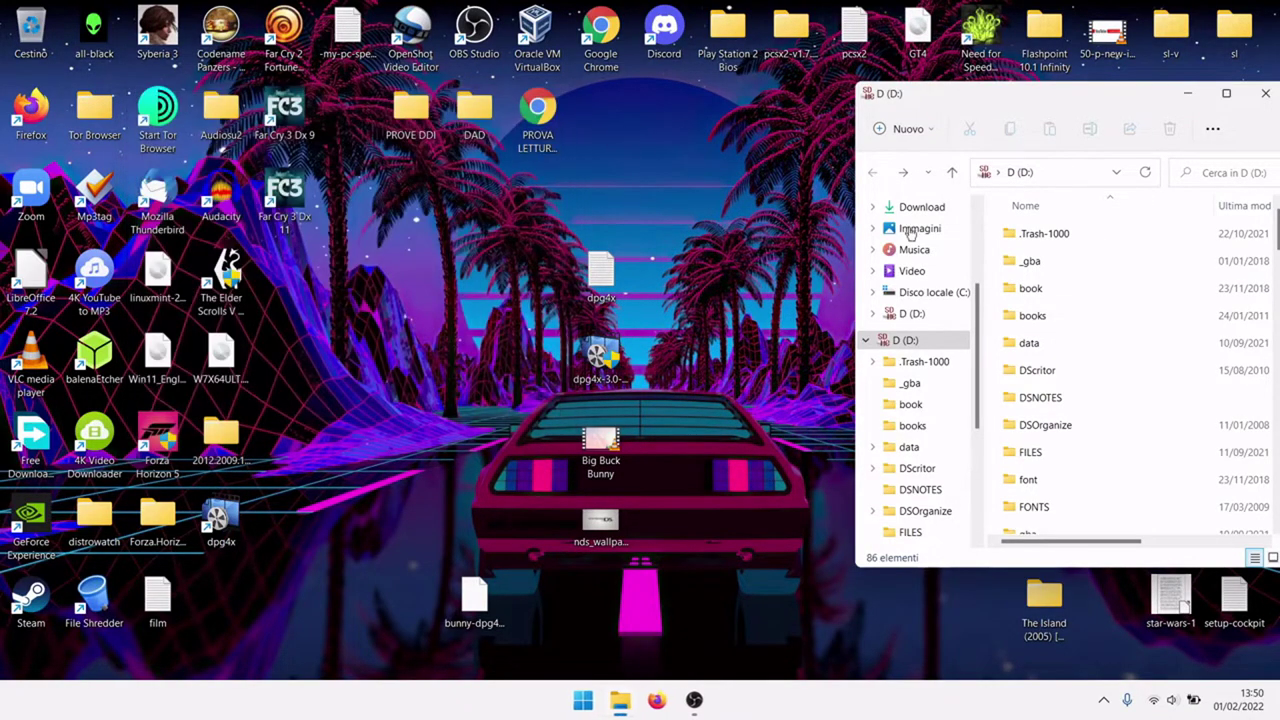
double_click(1013, 452)
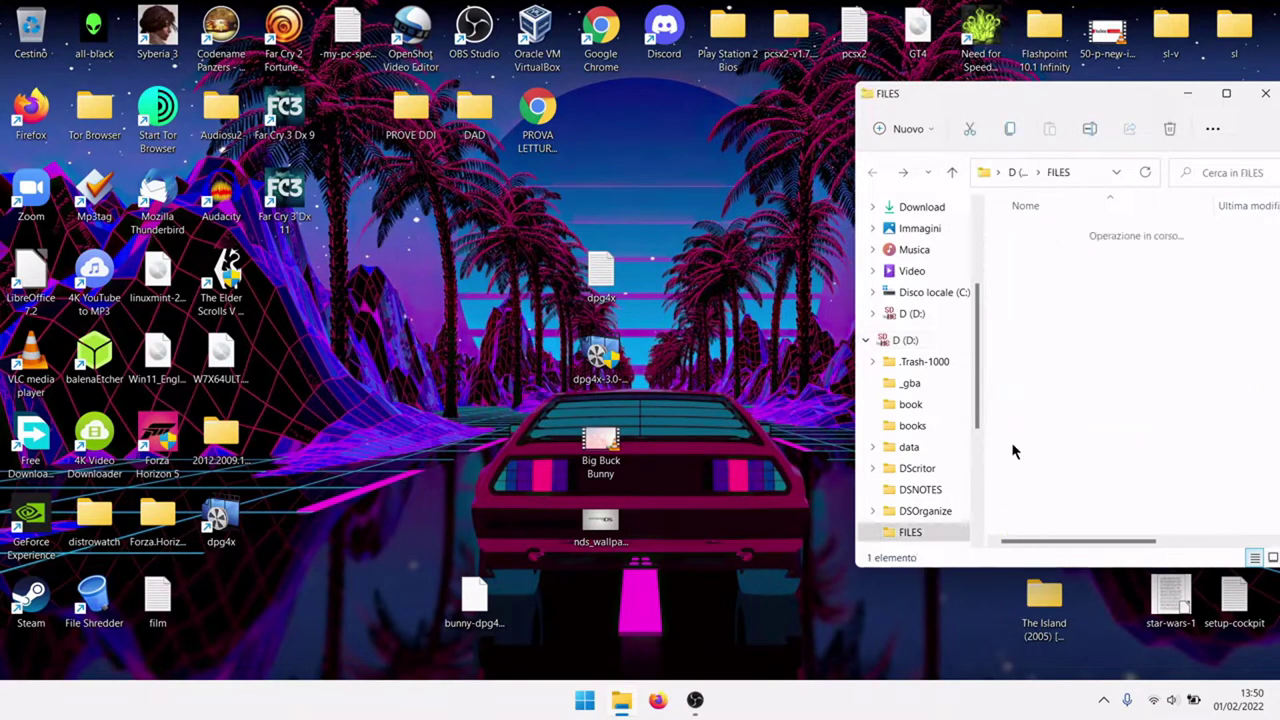
drag(474, 598, 1158, 344)
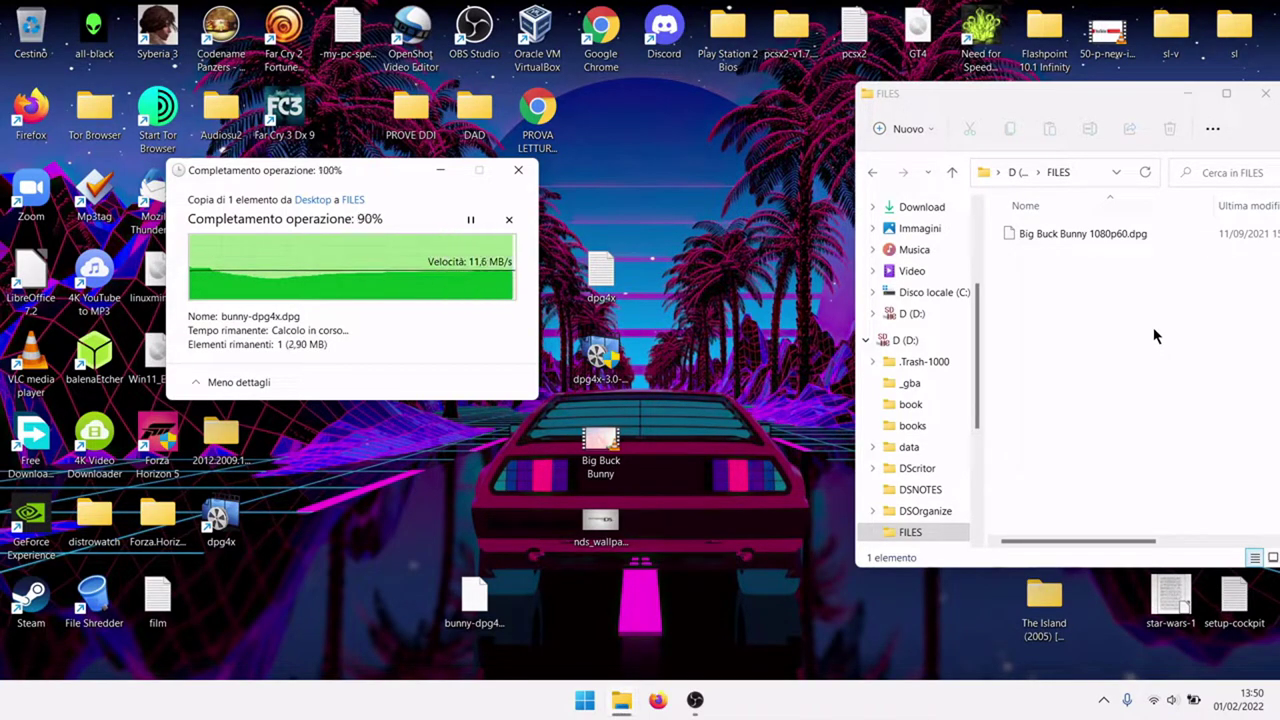
drag(1115, 96, 836, 100)
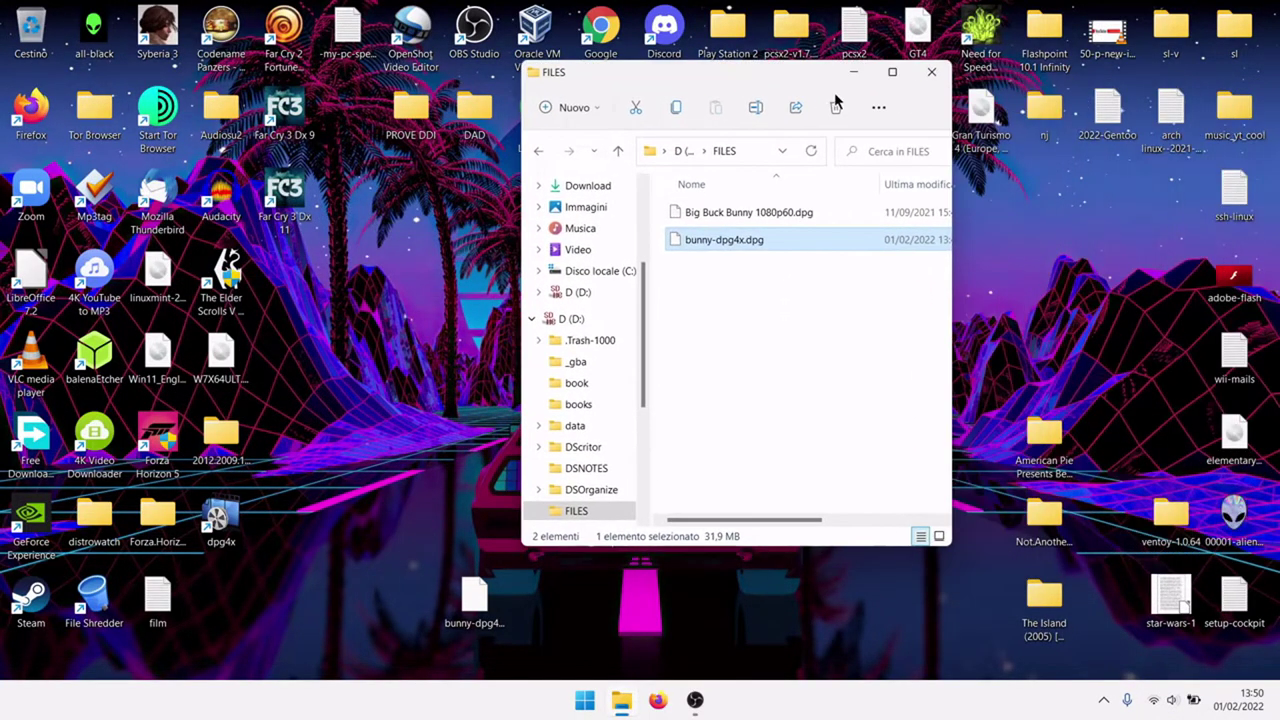
click(931, 73)
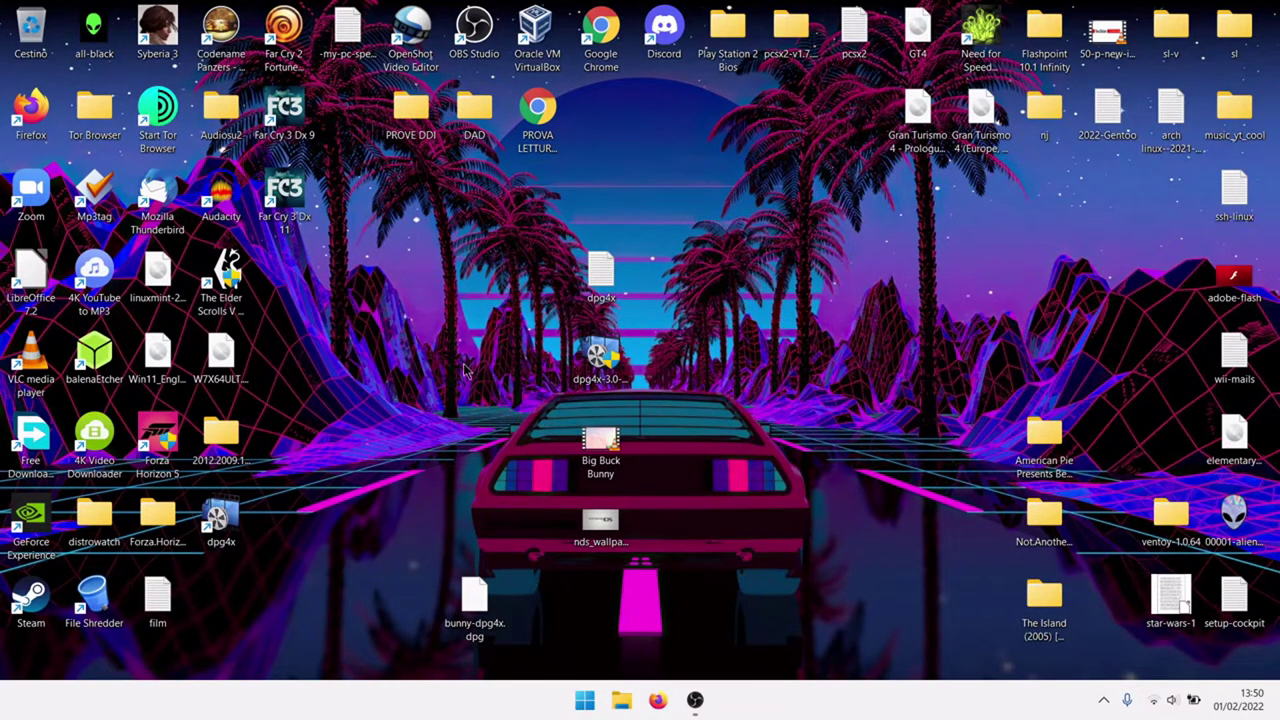
Step: Show the hidden tray icons and open OBS Studio's menu for stopping the recording
click(1104, 704)
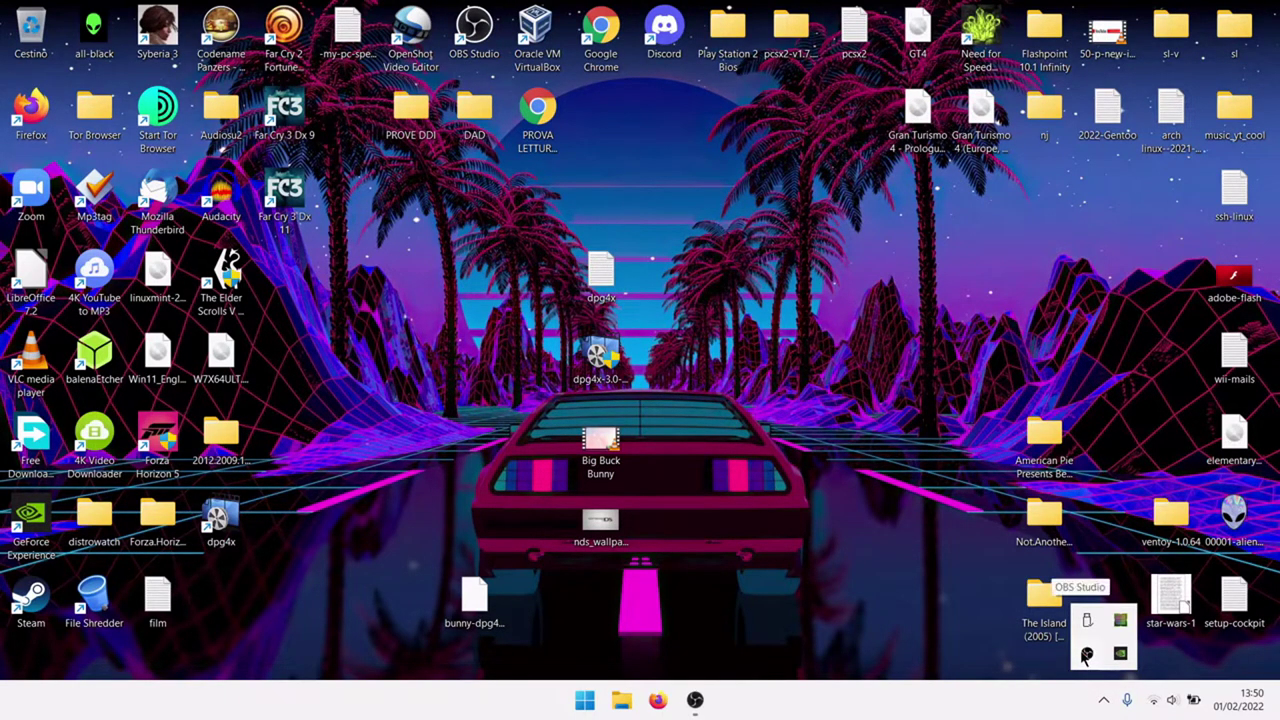
right_click(1087, 655)
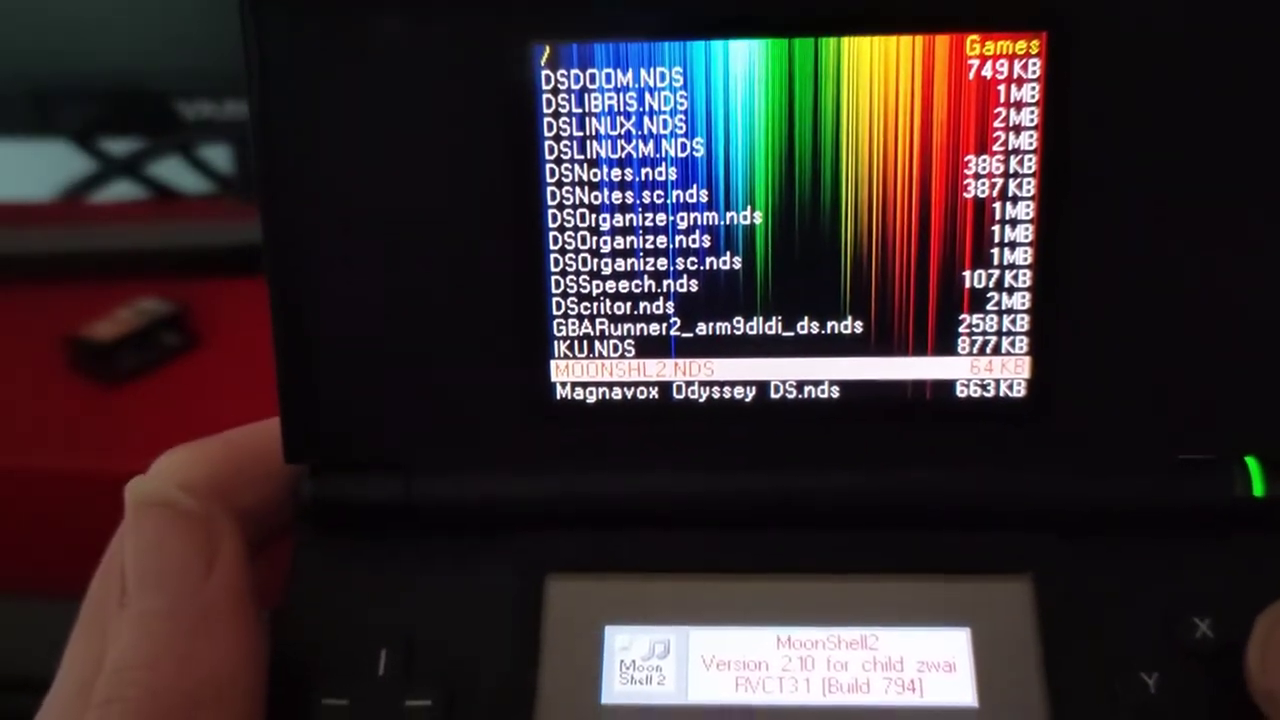
Step: Launch MOONSHL2.NDS on the DS and browse into the /FILES folder
key(Return)
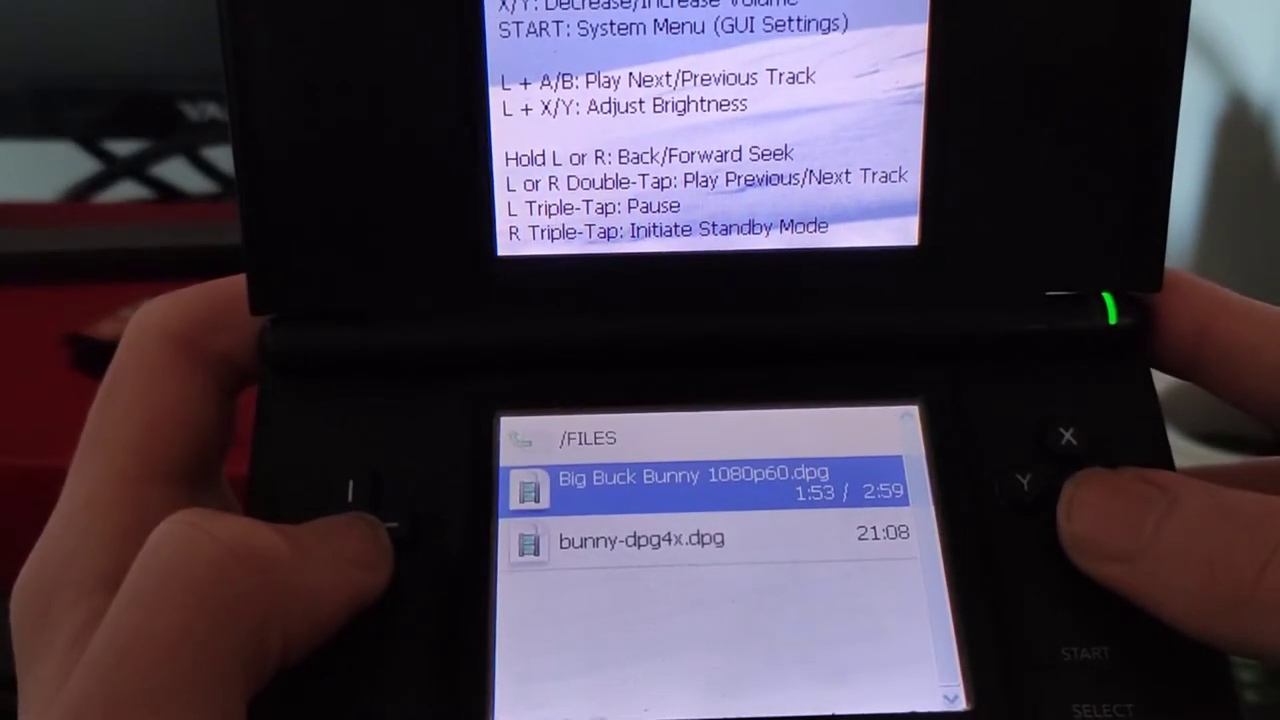
Step: Play bunny-dpg4x.dpg in MoonShell and skip ahead to the bunny-and-butterfly scene
key(Down)
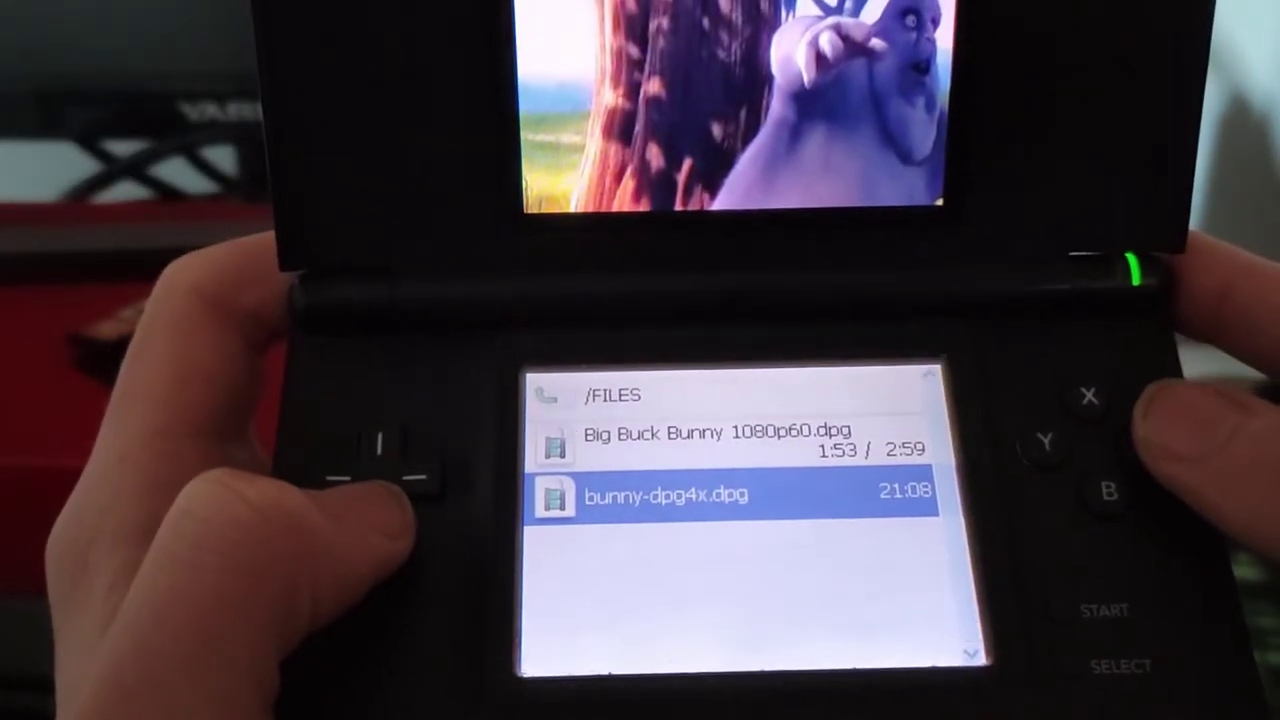
key(Return)
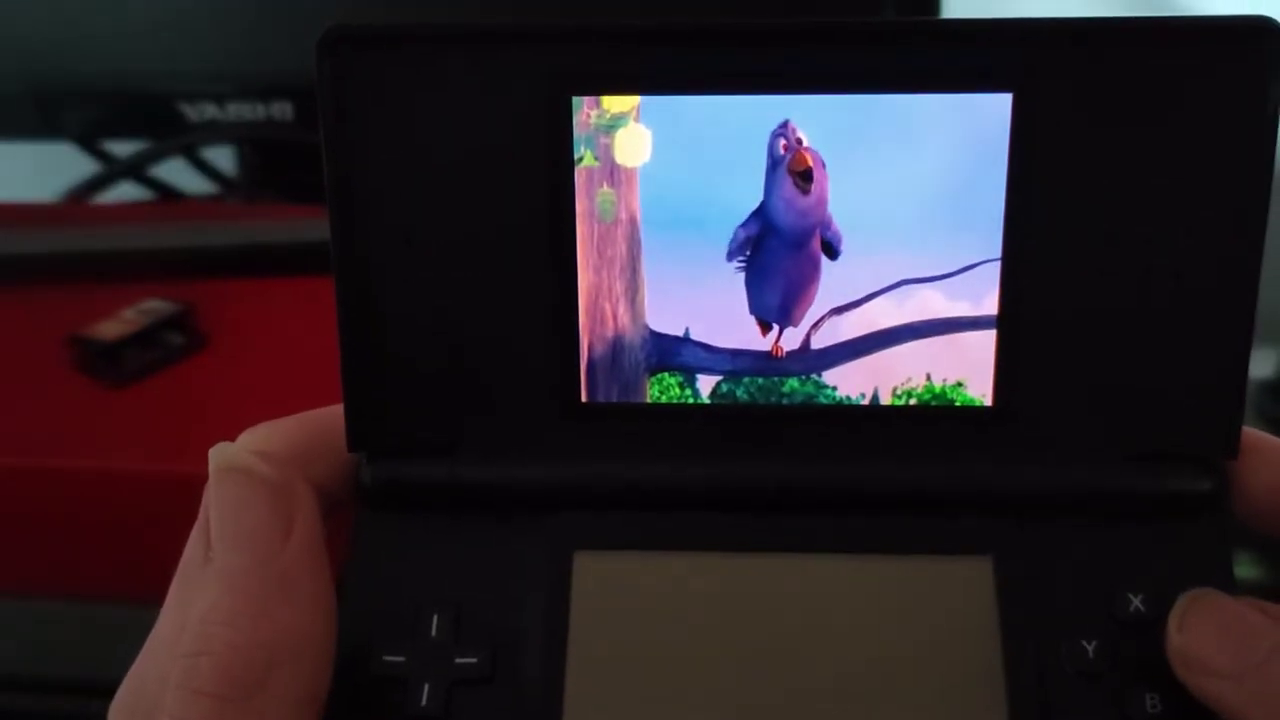
key(Right)
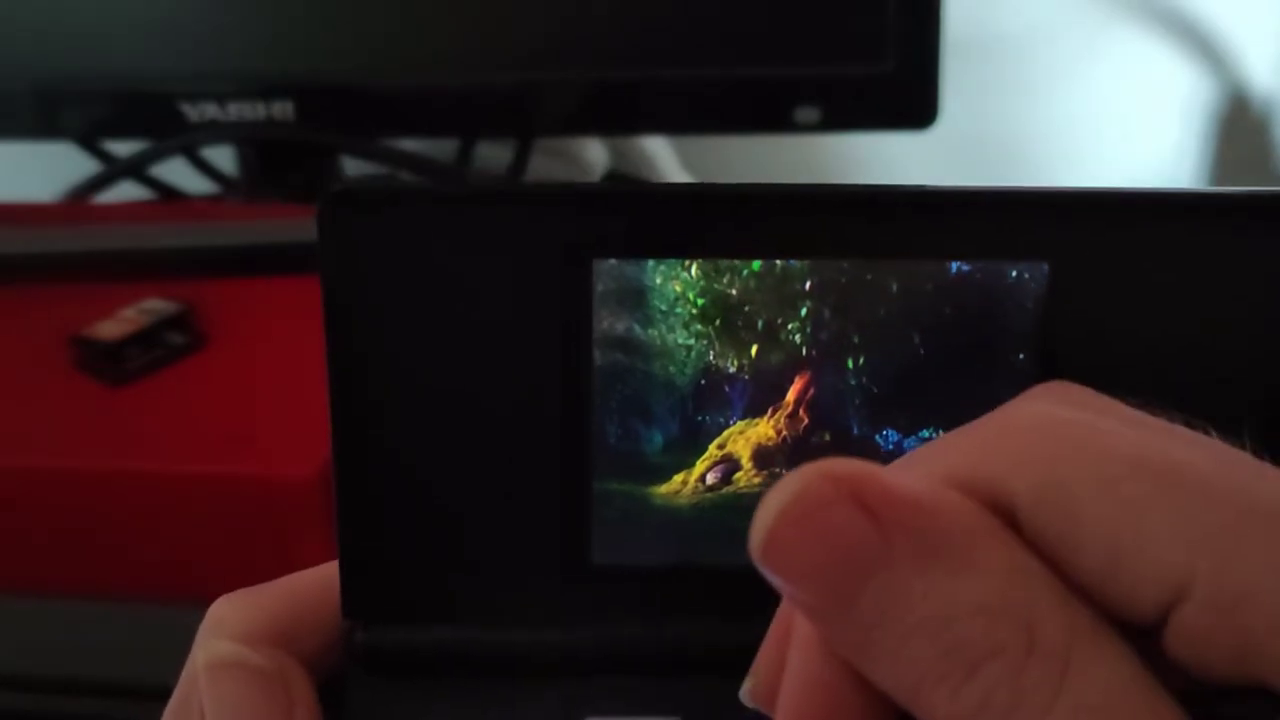
key(Right)
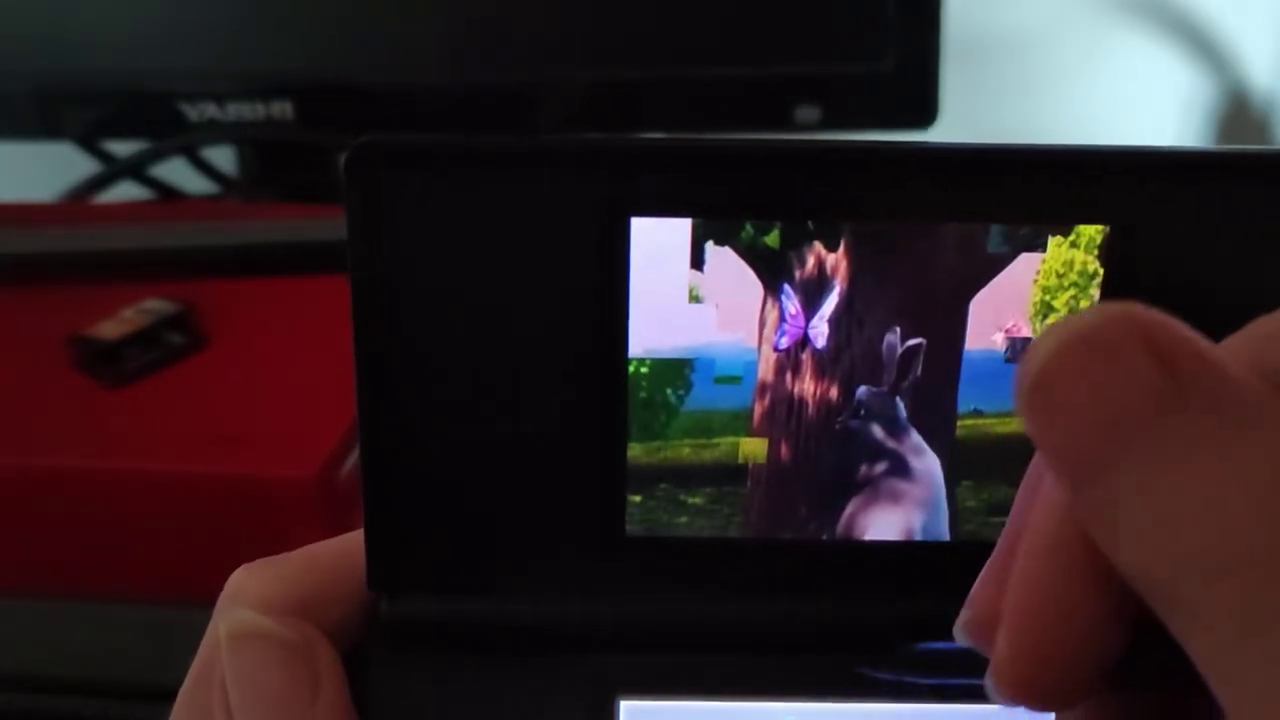